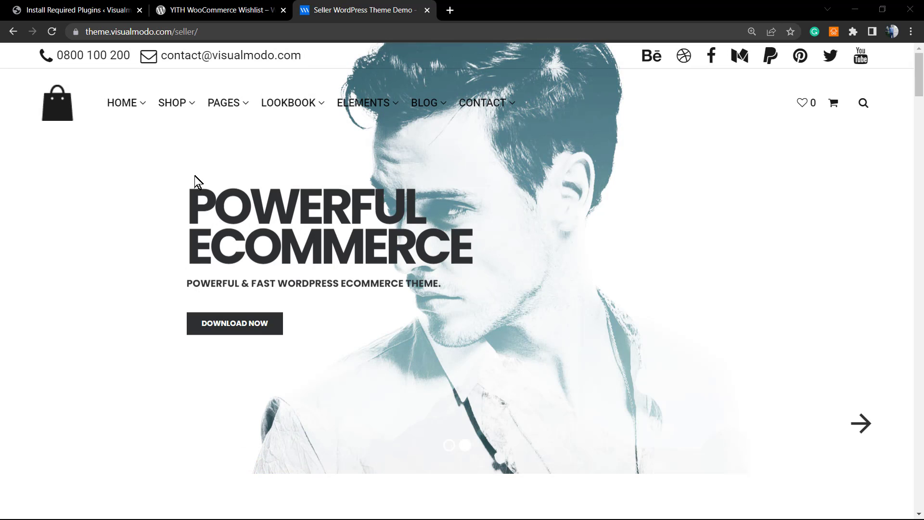
Step: Scroll the home page down to the product grid showing 89 Shirt, Arty Shirt and Biker Jacket
scroll(194, 155, down, 12)
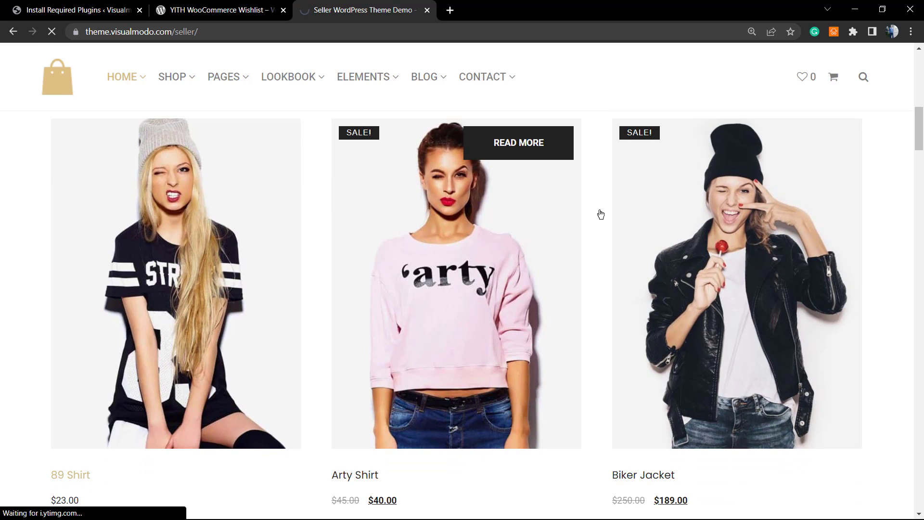
Step: Open the Biker Jacket product, add it to the wishlist, and go to the wishlist via the header heart
click(618, 188)
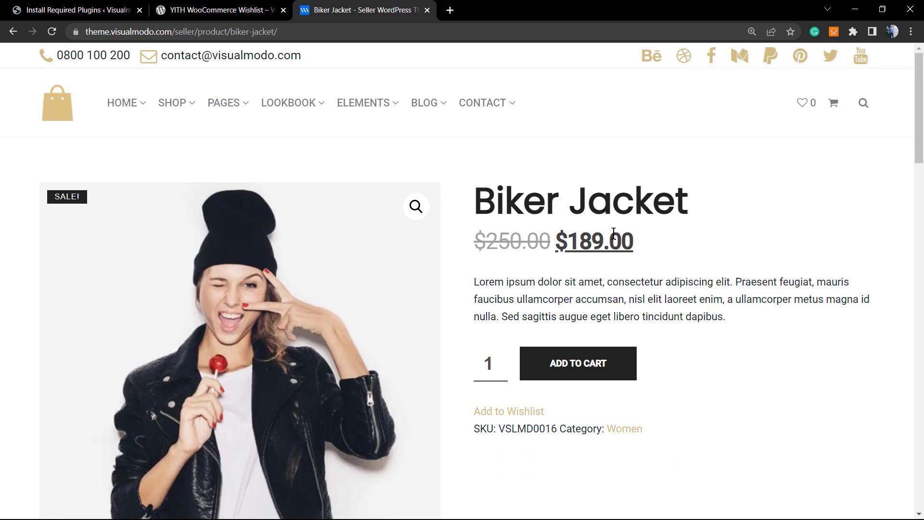
scroll(540, 249, down, 3)
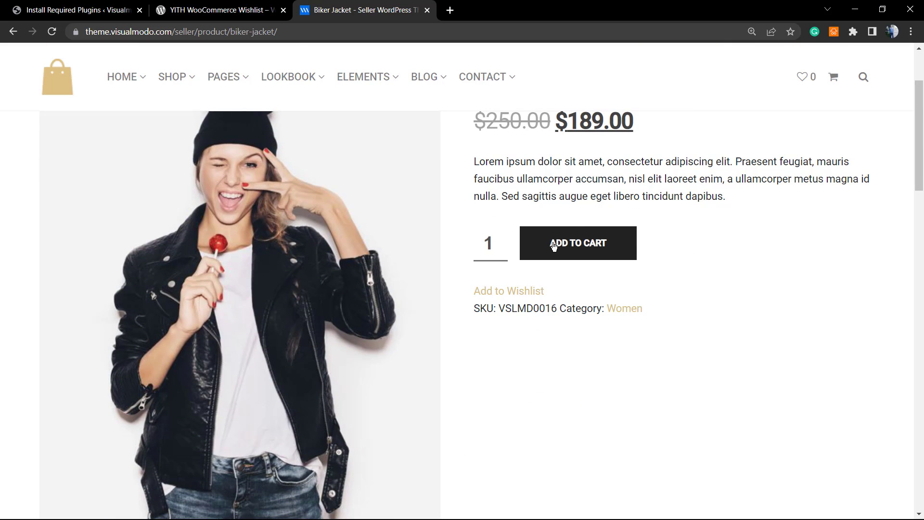
click(513, 294)
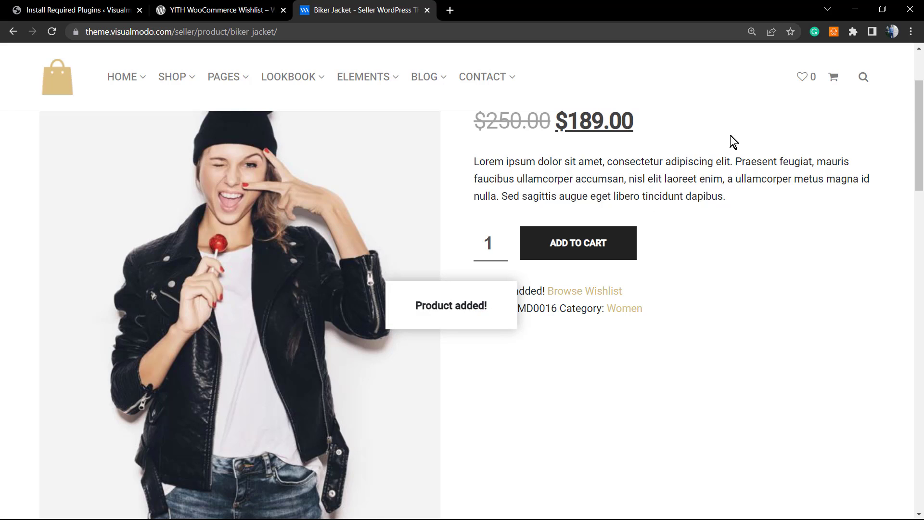
scroll(788, 101, up, 3)
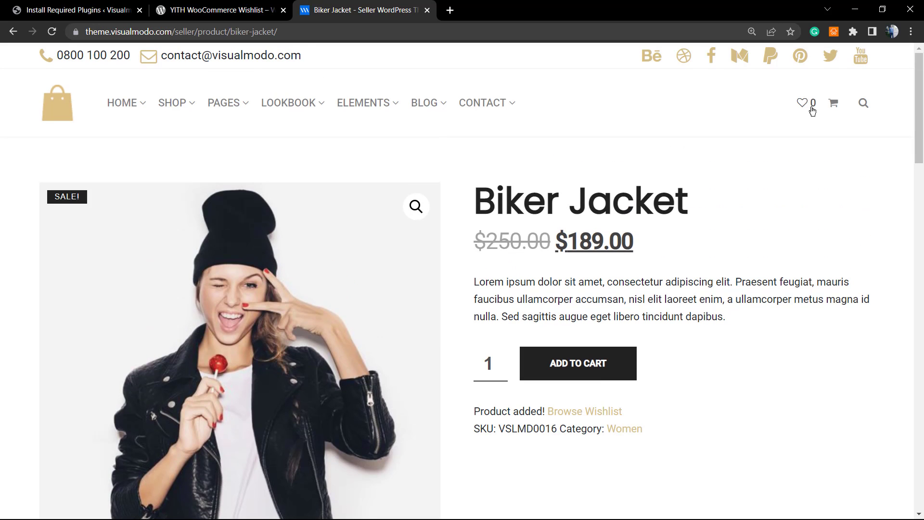
click(802, 108)
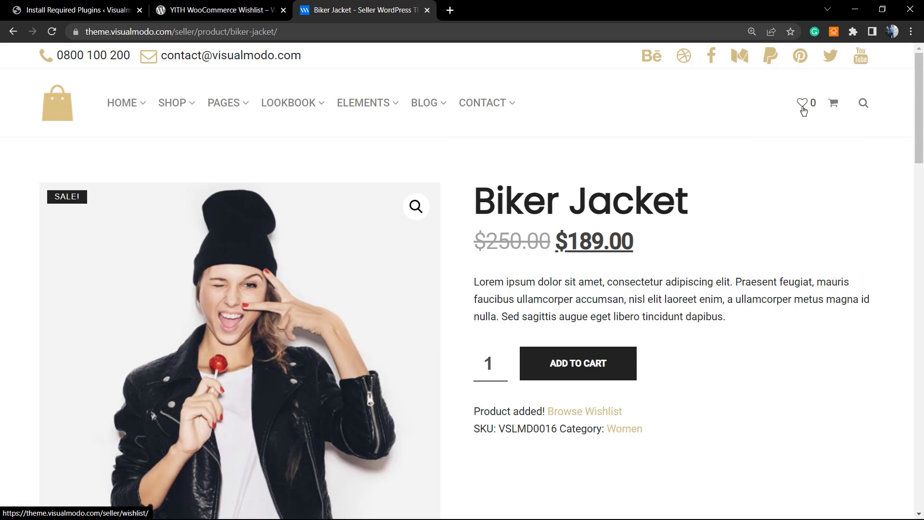
Step: Open the wishlist and review the Biker Jacket entry and its Share on buttons
click(802, 110)
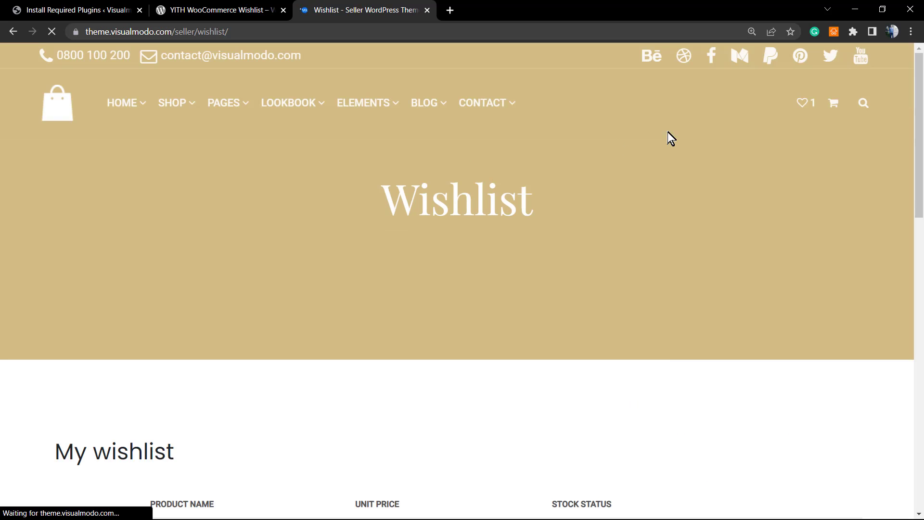
scroll(436, 250, down, 5)
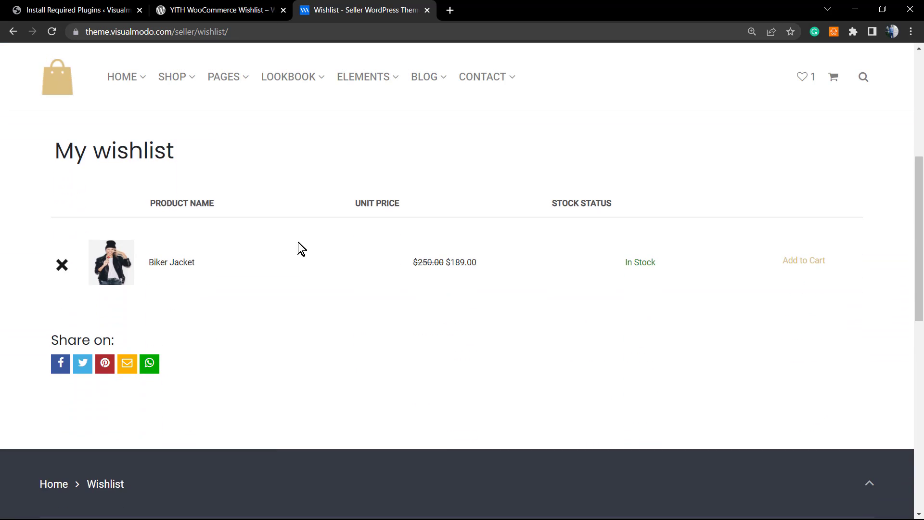
scroll(294, 240, up, 3)
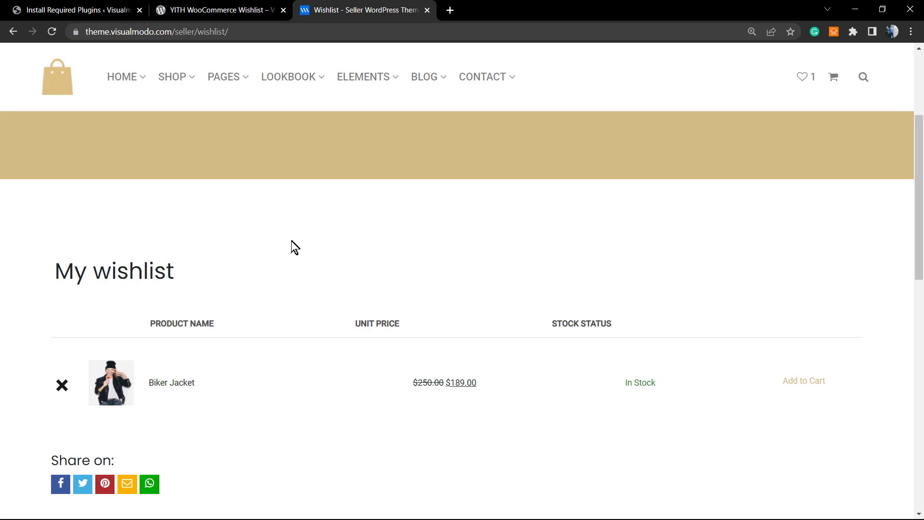
scroll(290, 241, down, 3)
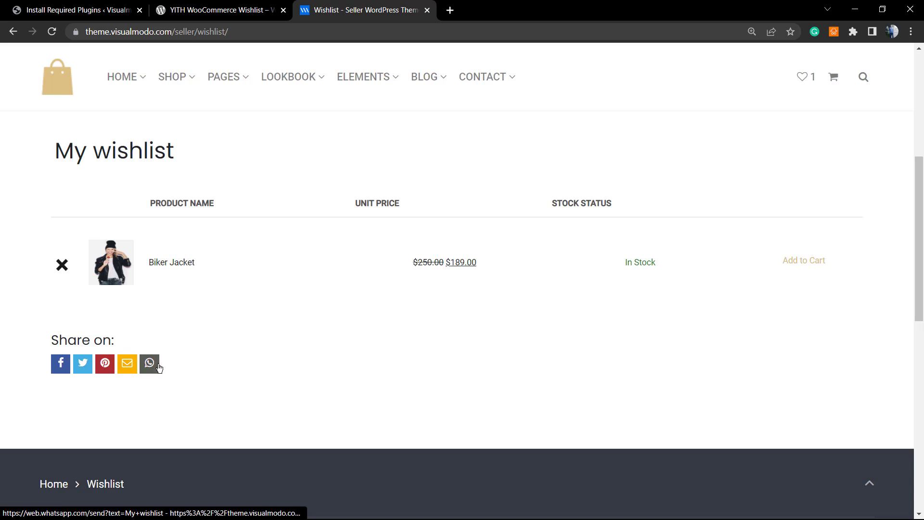
scroll(416, 310, up, 3)
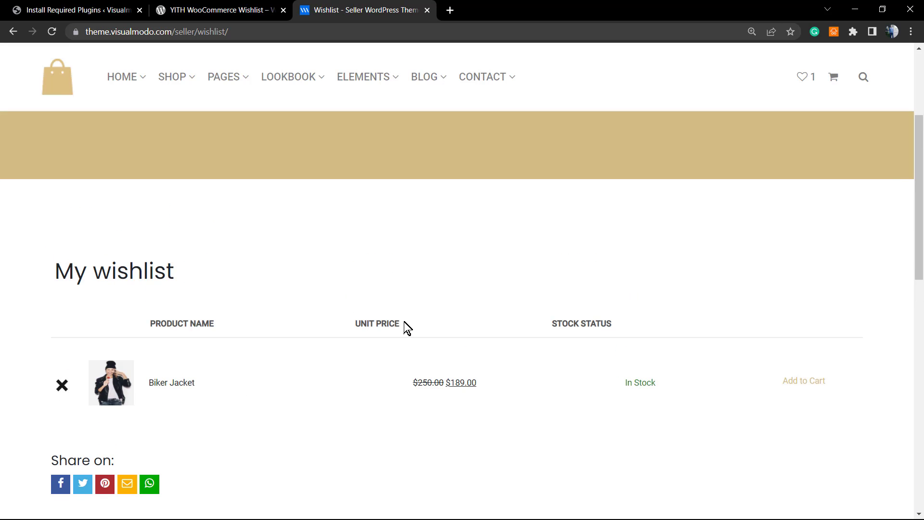
scroll(404, 324, down, 3)
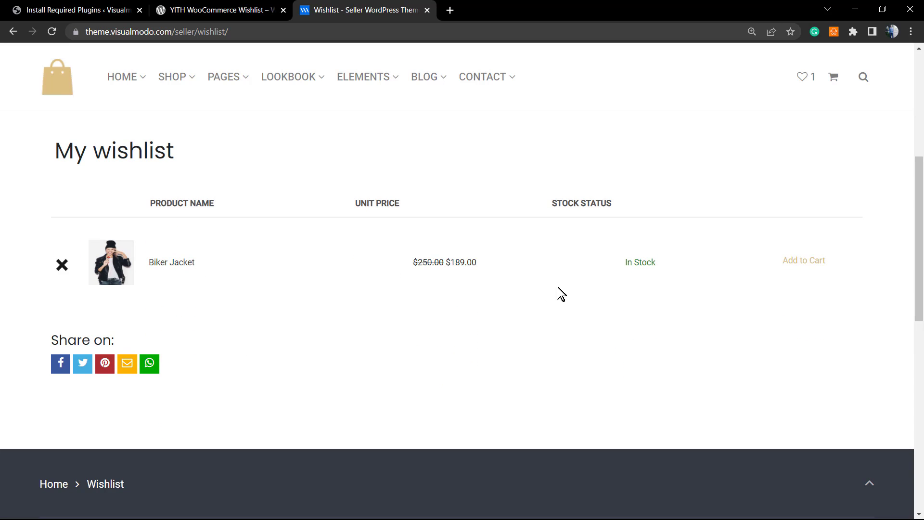
scroll(373, 267, up, 3)
scroll(362, 275, down, 2)
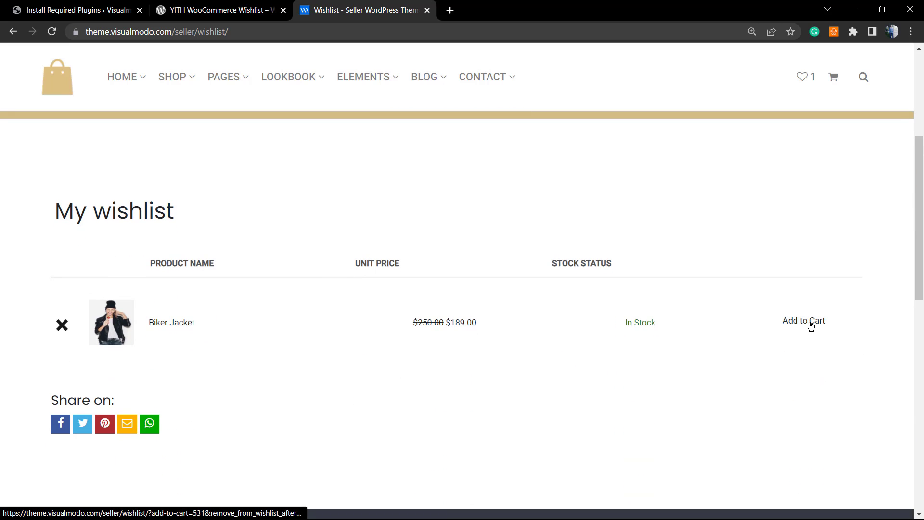
Step: Return to the Biker Jacket product page from its name in the wishlist
drag(498, 328, 378, 327)
click(432, 323)
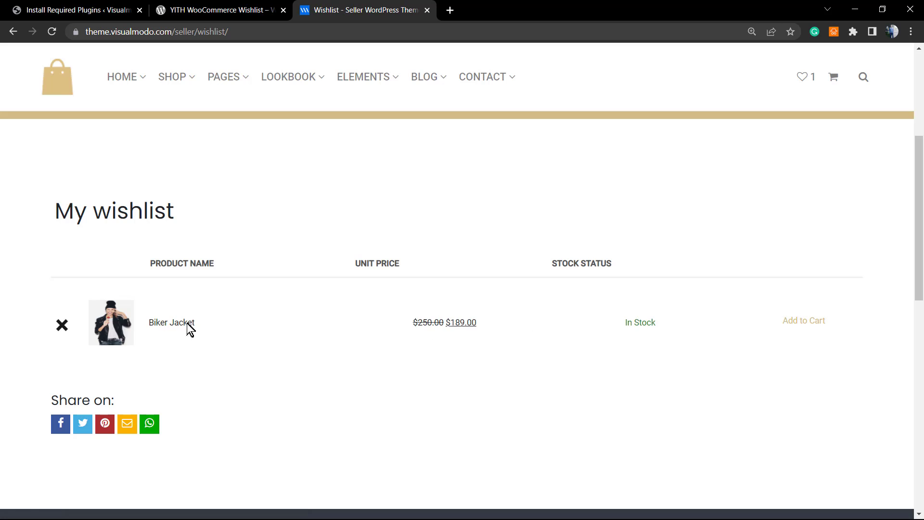
click(121, 332)
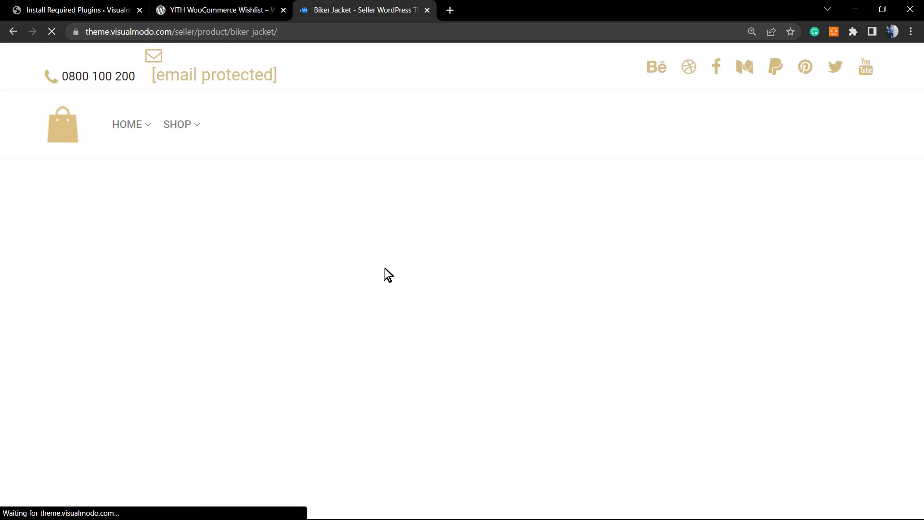
scroll(365, 288, down, 10)
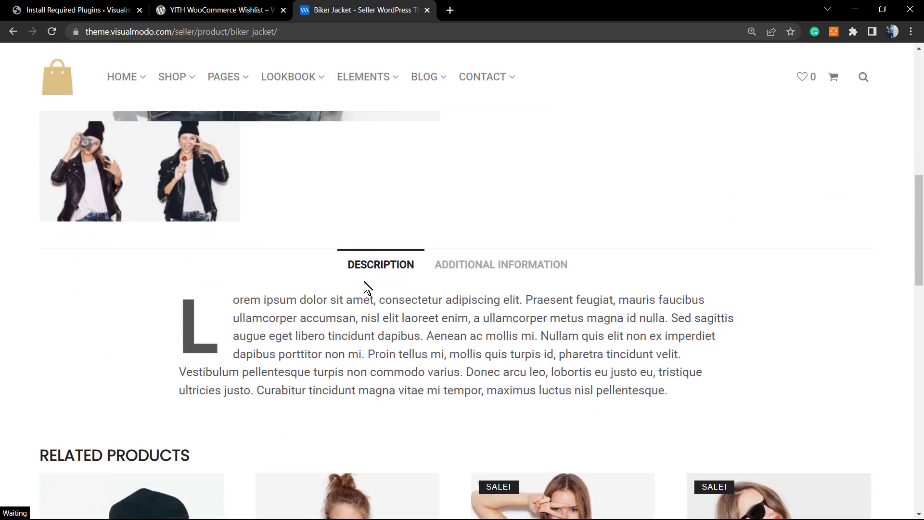
scroll(364, 287, up, 10)
scroll(476, 279, up, 1)
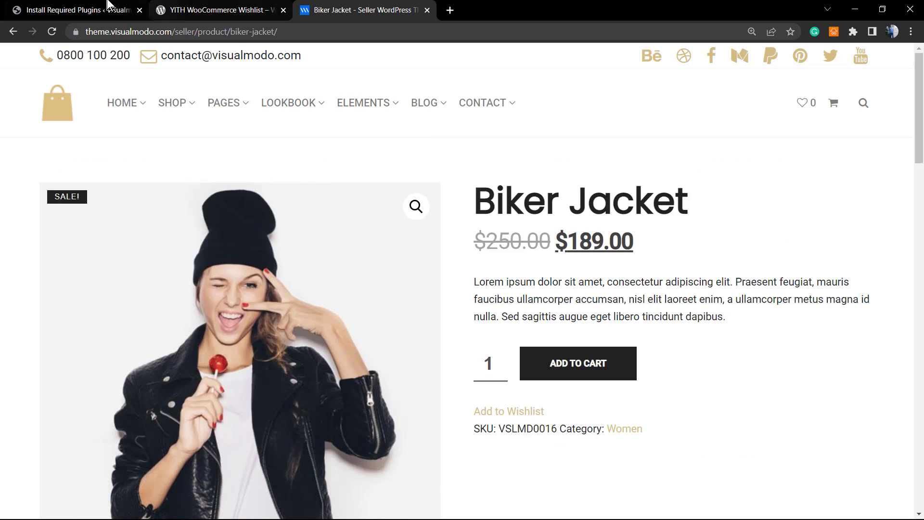
Step: Copy the 'YITH WooCommerce Wishlist' title from its wordpress.org page and go back to the admin tab
click(101, 5)
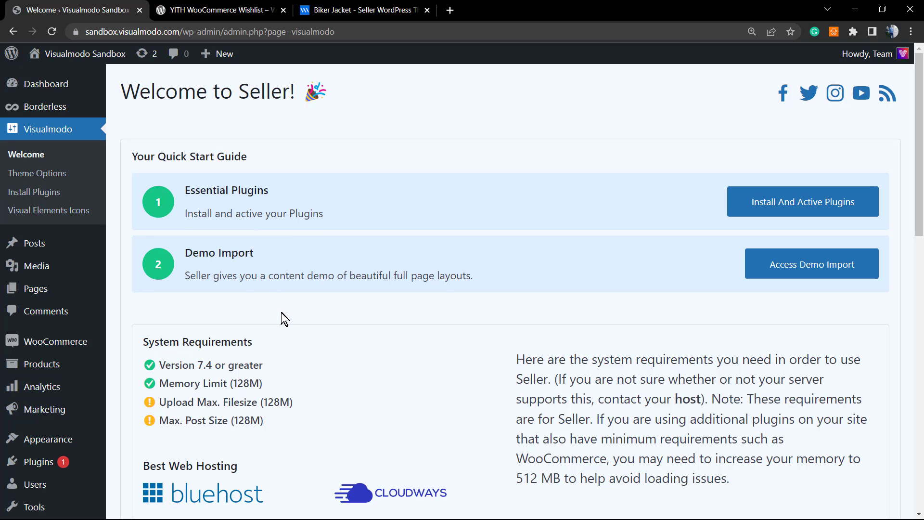
click(230, 4)
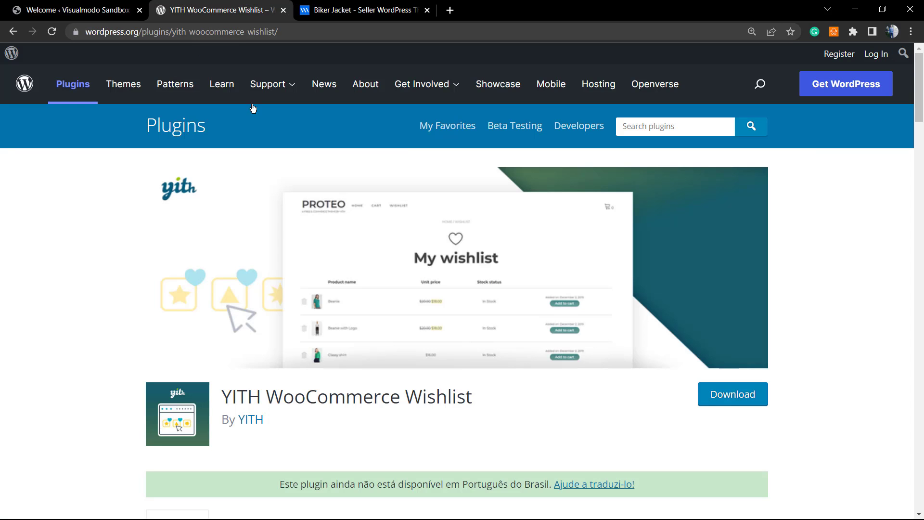
triple_click(323, 387)
key(ctrl+c)
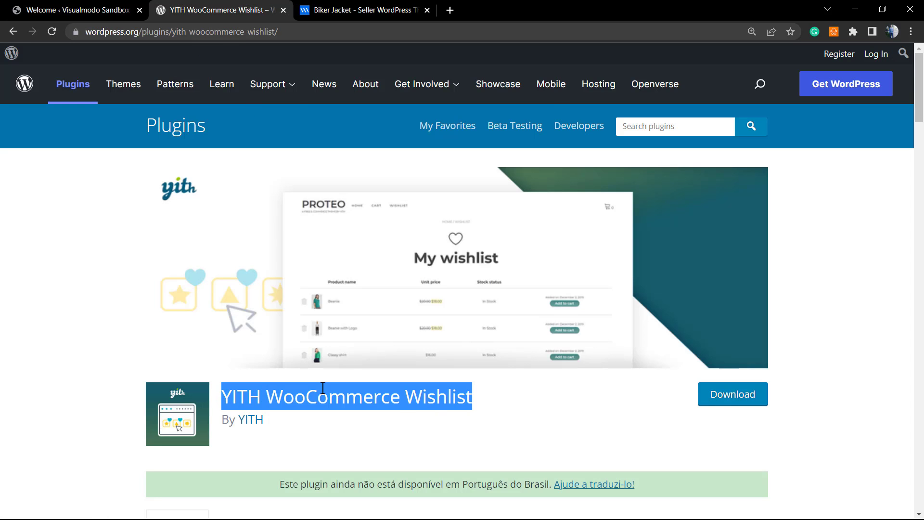
click(71, 6)
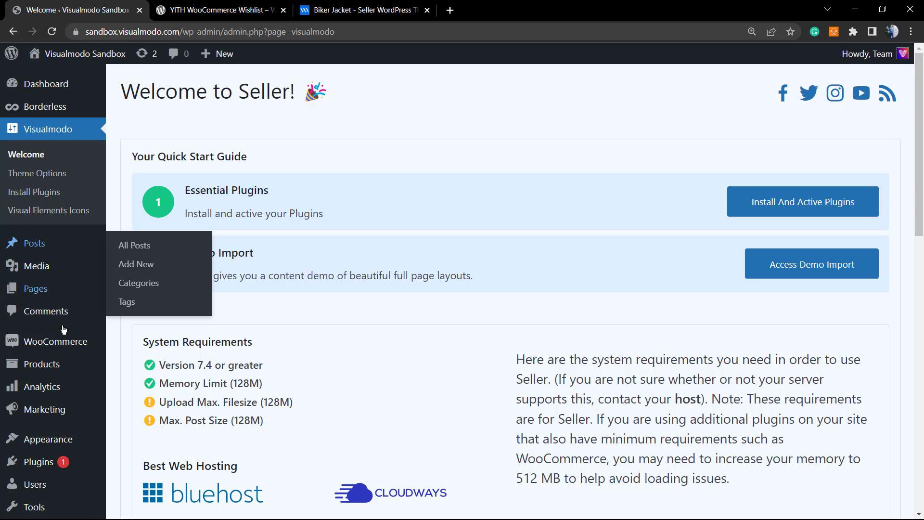
Step: Search Add Plugins for the pasted 'YITH WooCommerce Wishlist' and install it
click(156, 466)
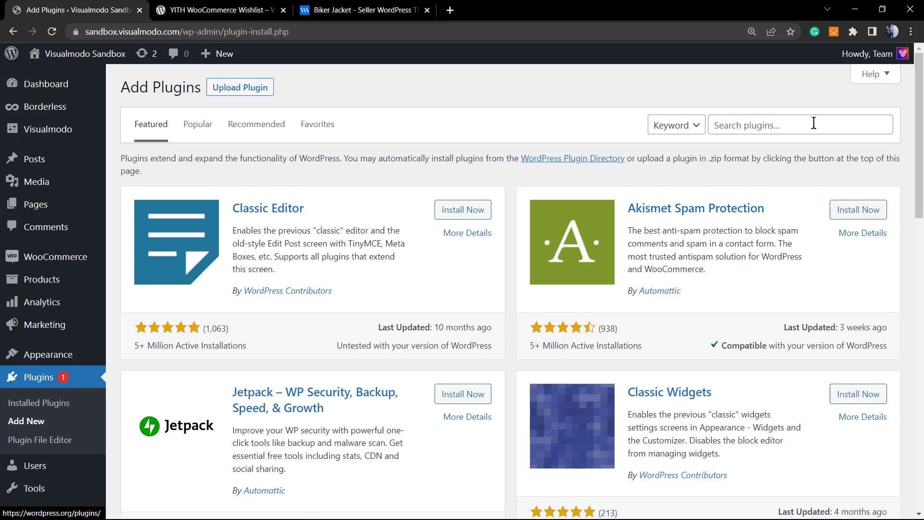
click(776, 121)
key(ctrl+v)
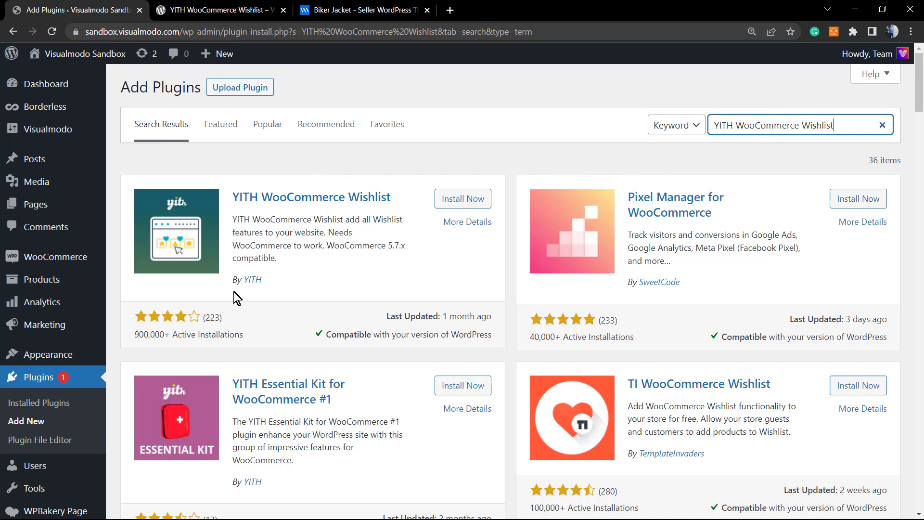
click(252, 286)
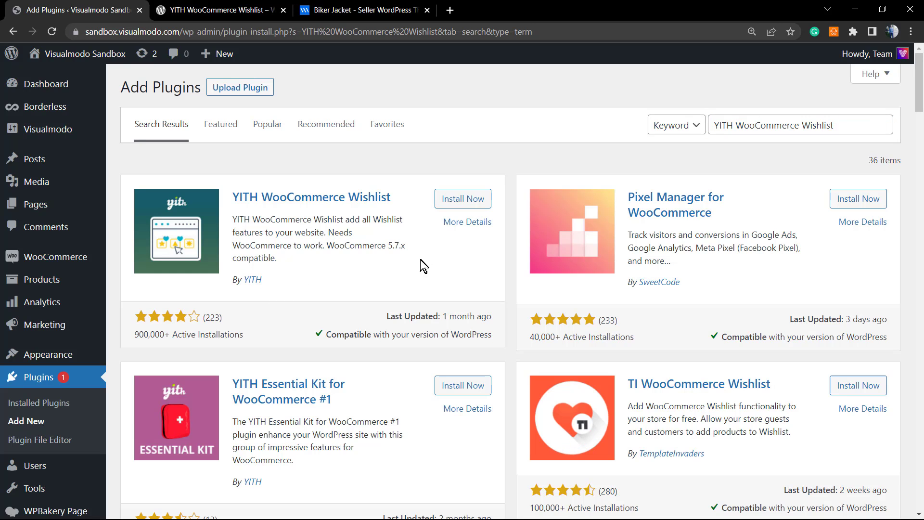
click(459, 200)
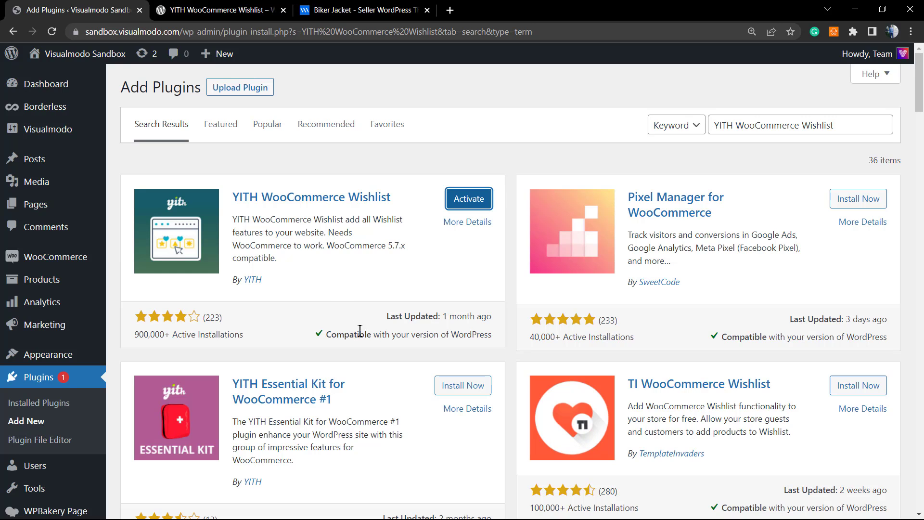
Step: Activate YITH WooCommerce Wishlist and locate it in the Installed Plugins list
click(466, 206)
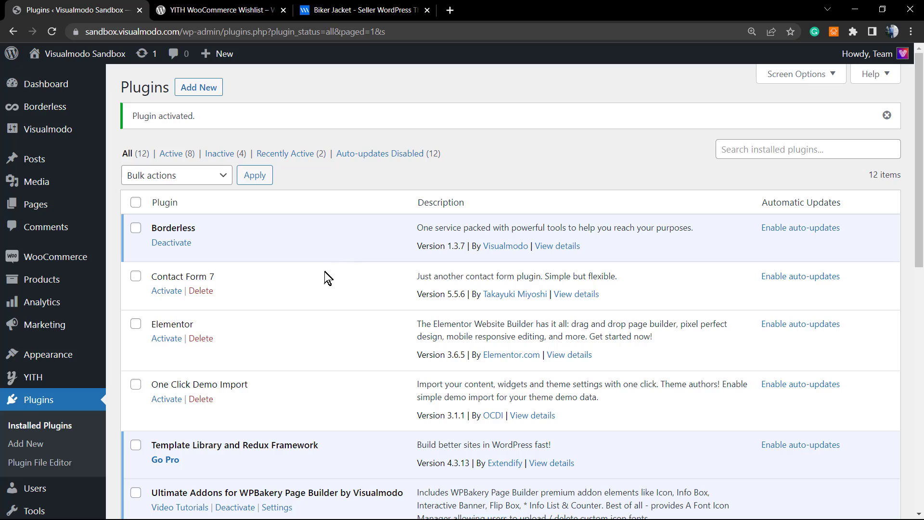
scroll(298, 280, down, 6)
scroll(300, 287, down, 3)
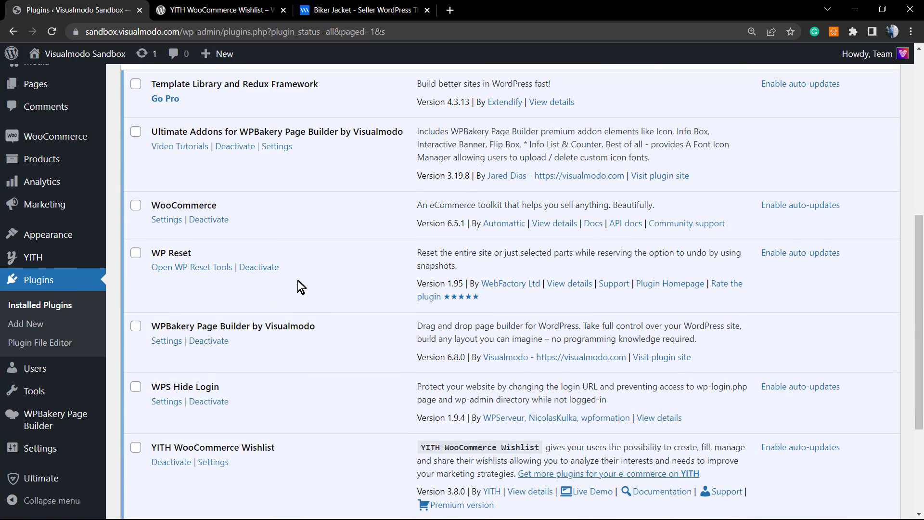
scroll(301, 286, down, 3)
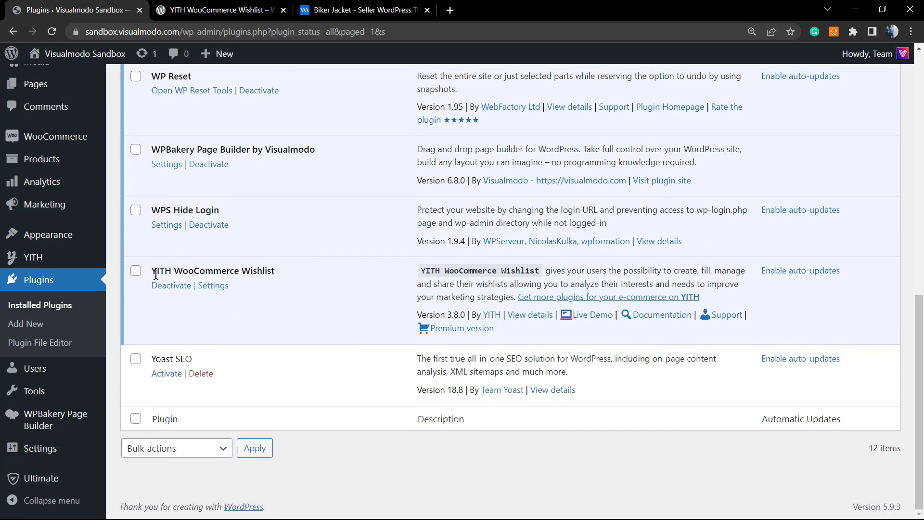
drag(154, 270, 270, 275)
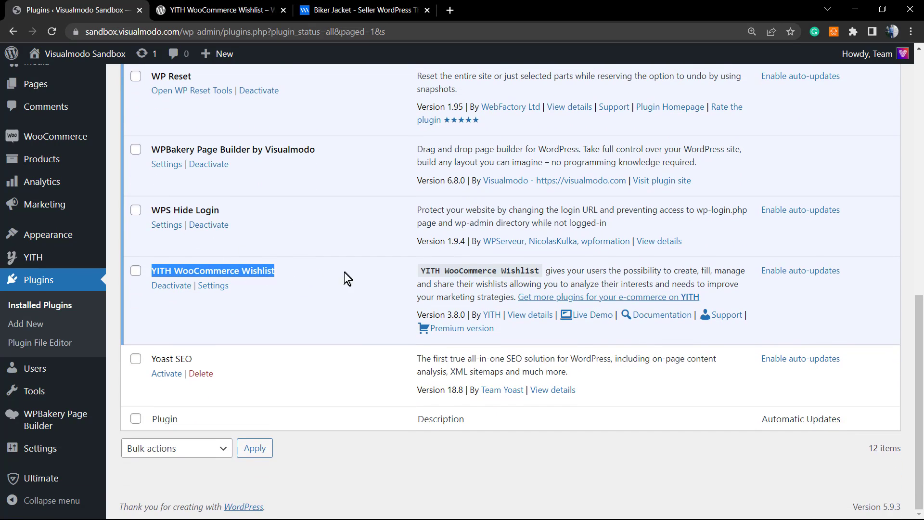
Step: In the YITH Wishlist General settings, set Enable AJAX loading to Yes and save the options
click(213, 286)
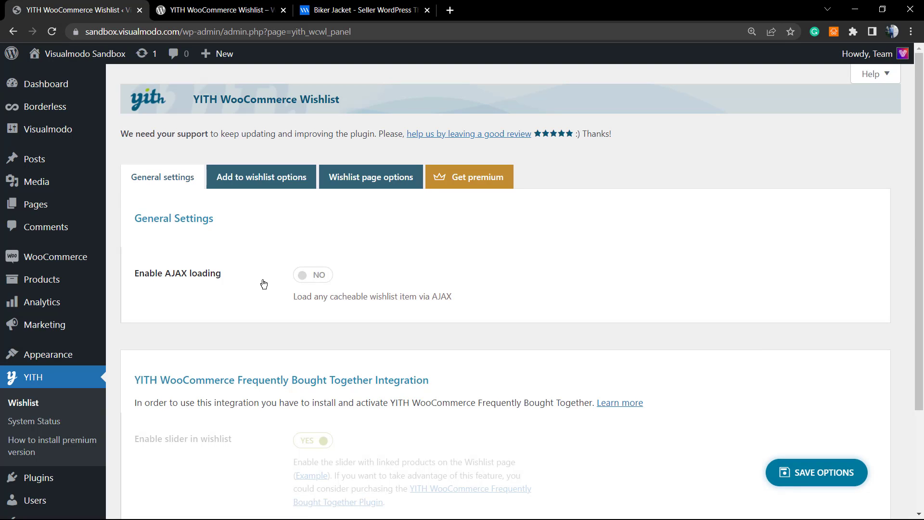
scroll(311, 278, down, 3)
scroll(308, 277, up, 3)
click(303, 275)
scroll(312, 289, down, 1)
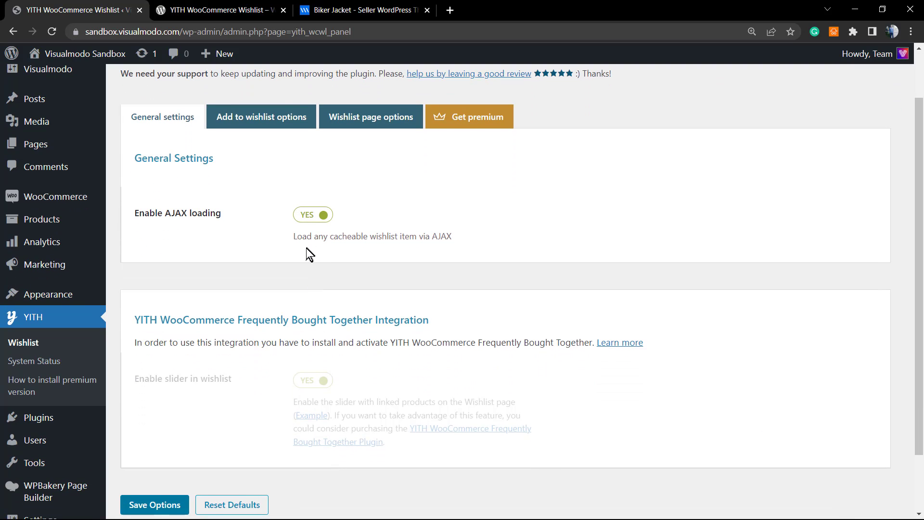
scroll(306, 248, down, 1)
click(171, 445)
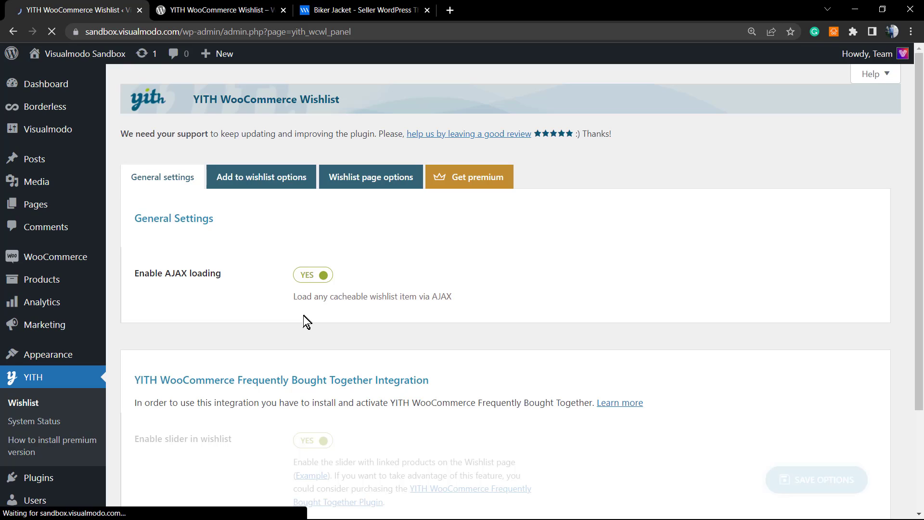
scroll(301, 316, down, 2)
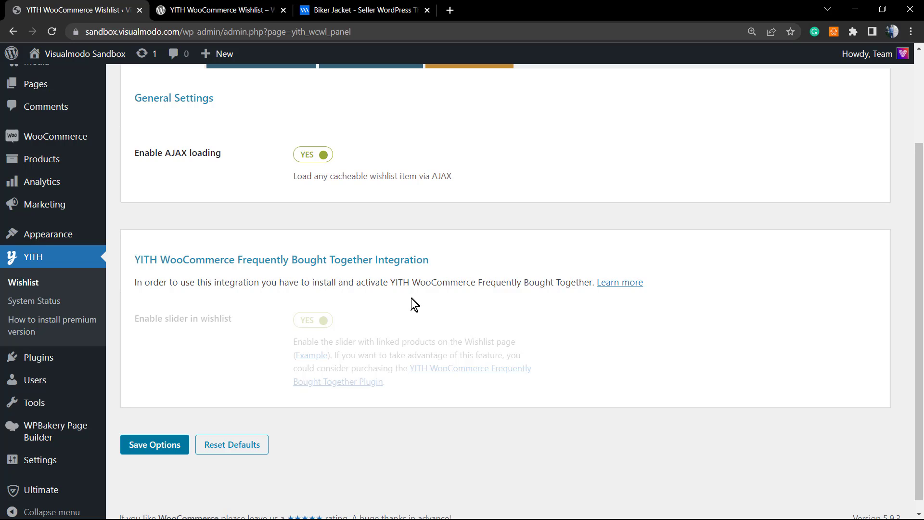
scroll(408, 305, up, 1)
scroll(408, 304, up, 3)
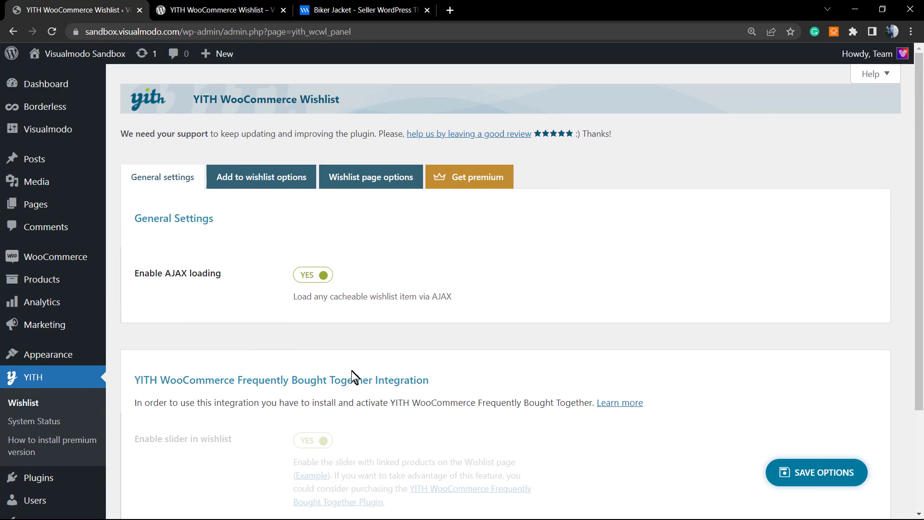
scroll(337, 442, down, 3)
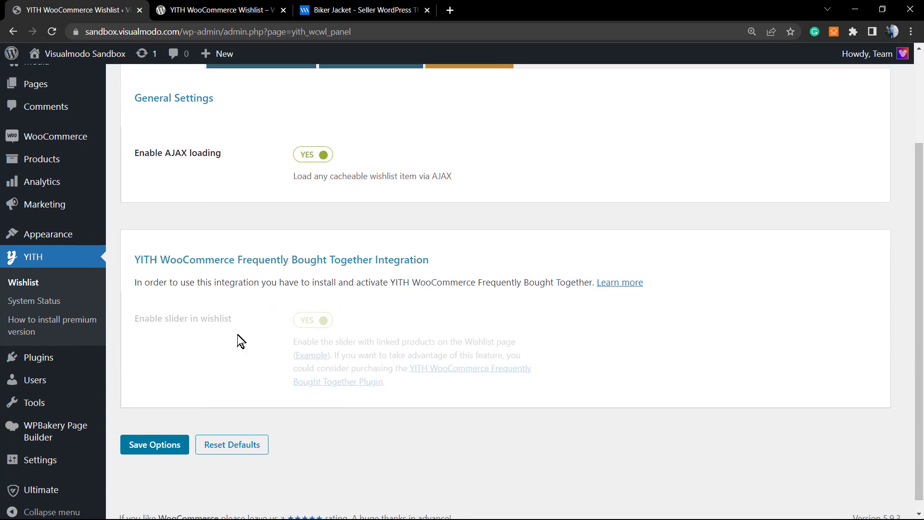
scroll(247, 333, up, 3)
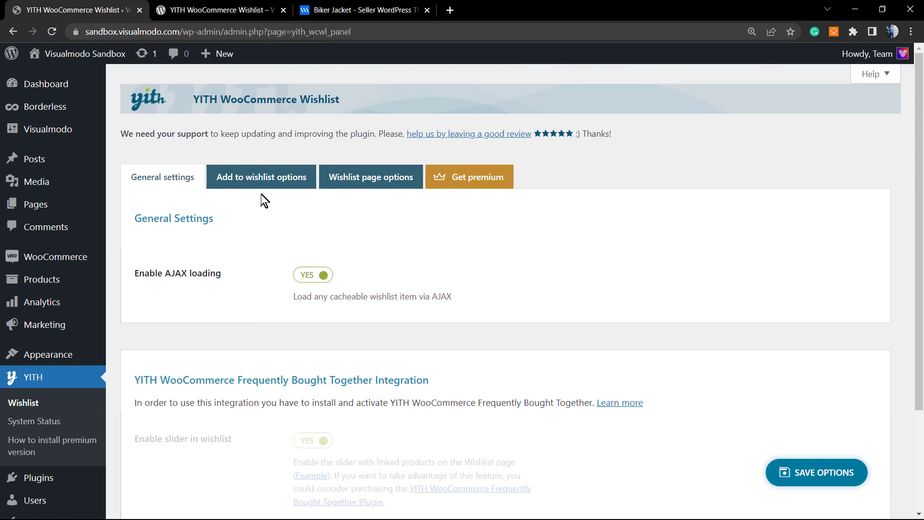
Step: On the Add to wishlist options tab, set Show 'Add to wishlist' in loop to Yes
click(250, 182)
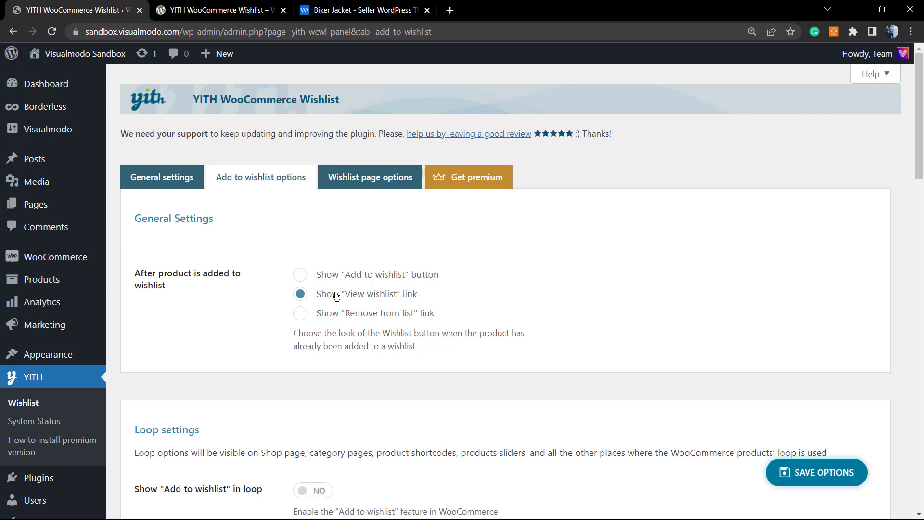
scroll(272, 298, down, 3)
scroll(269, 299, down, 3)
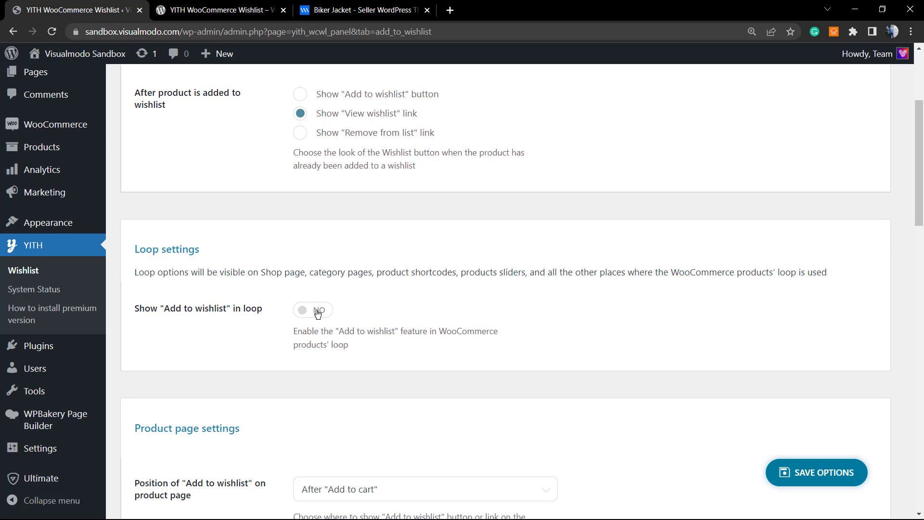
scroll(315, 313, down, 1)
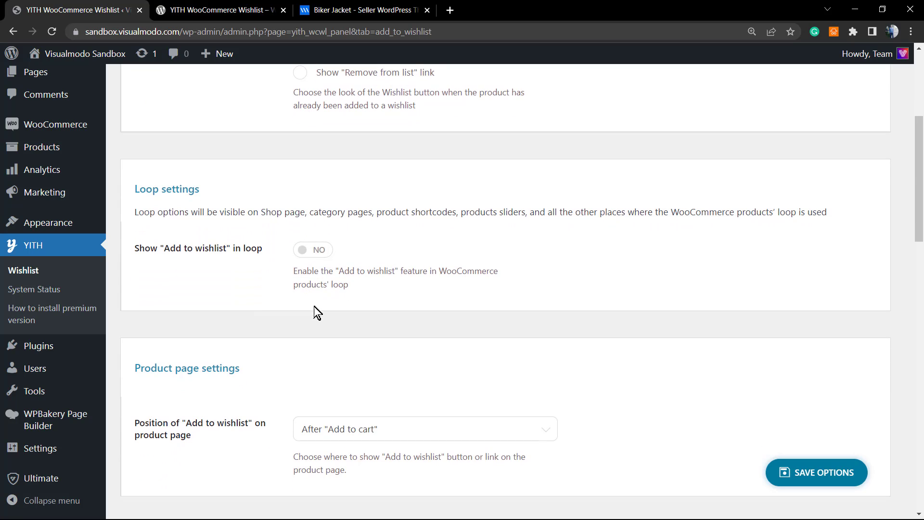
click(315, 249)
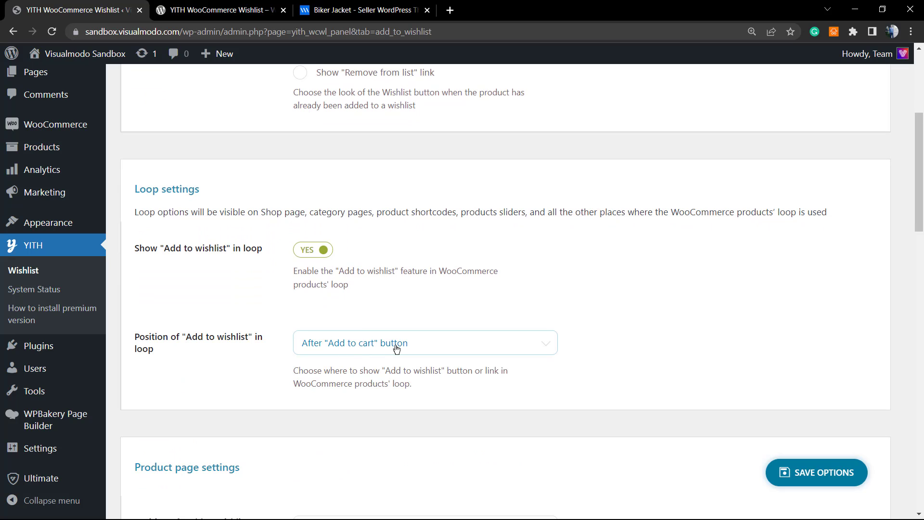
Step: Keep the loop position After 'Add to cart' button and the product page position unchanged
scroll(308, 291, down, 3)
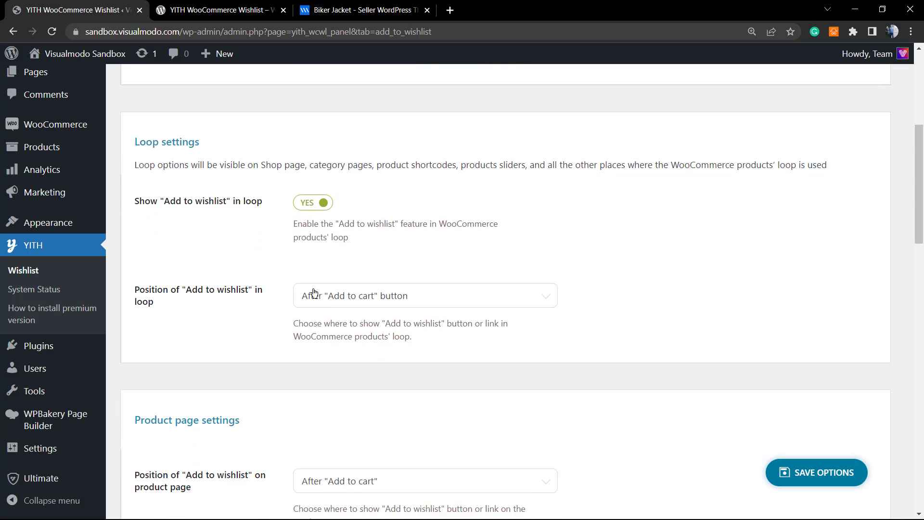
scroll(390, 267, up, 2)
click(399, 289)
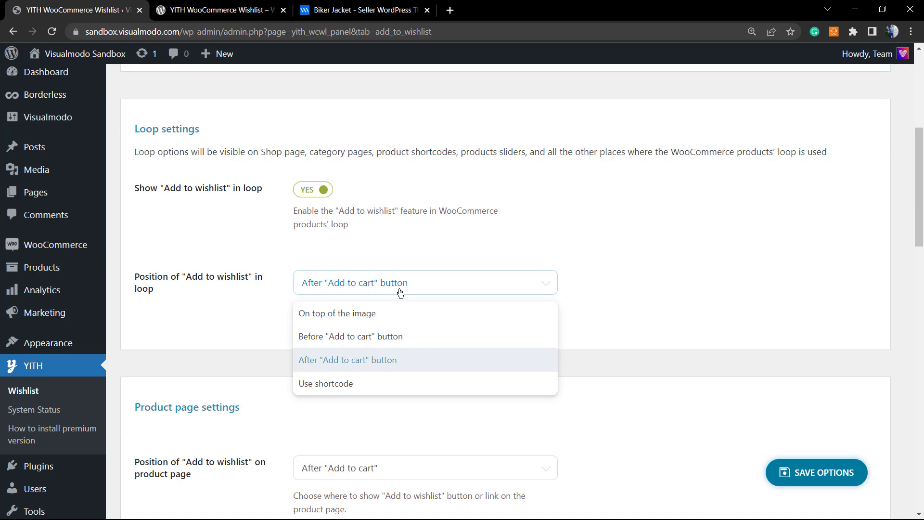
click(400, 292)
scroll(315, 356, down, 1)
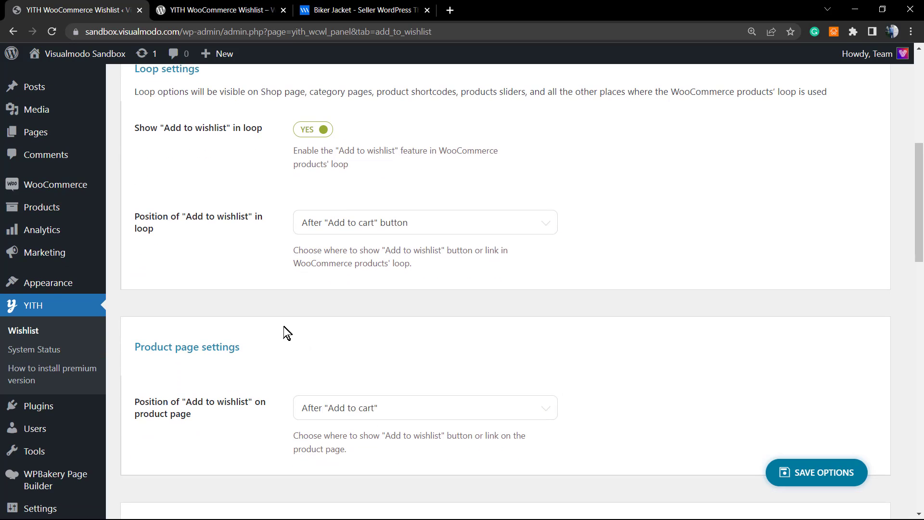
scroll(282, 332, down, 2)
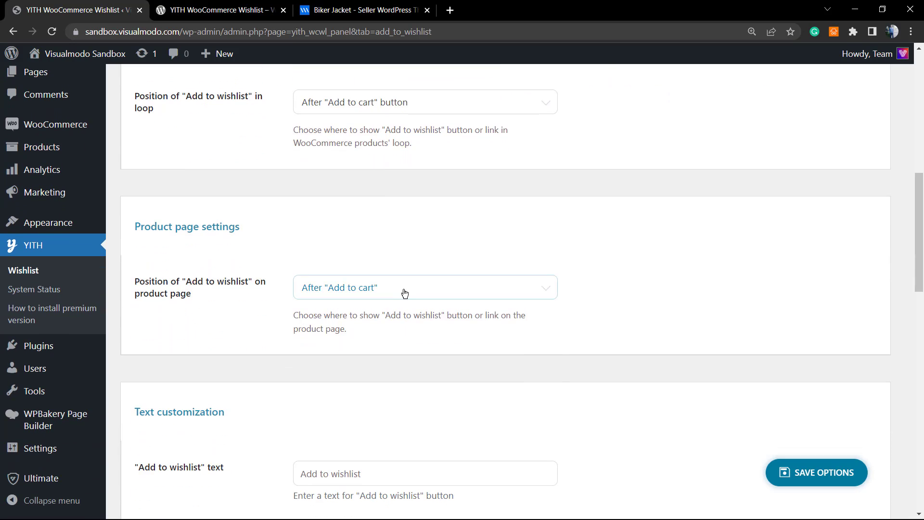
click(404, 294)
click(404, 292)
Step: Review the wishlist text fields, including the 'Product already in wishlist' message
scroll(386, 297, down, 1)
scroll(385, 299, down, 2)
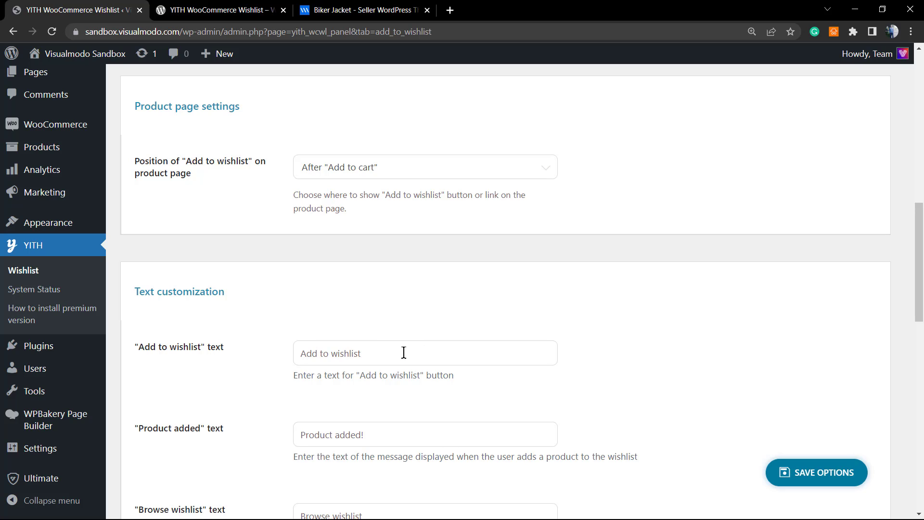
scroll(404, 352, down, 1)
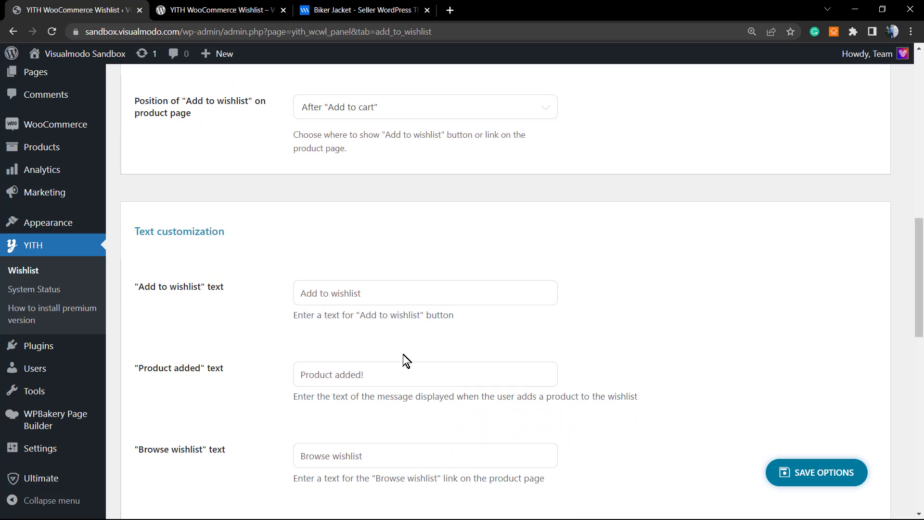
scroll(402, 354, down, 1)
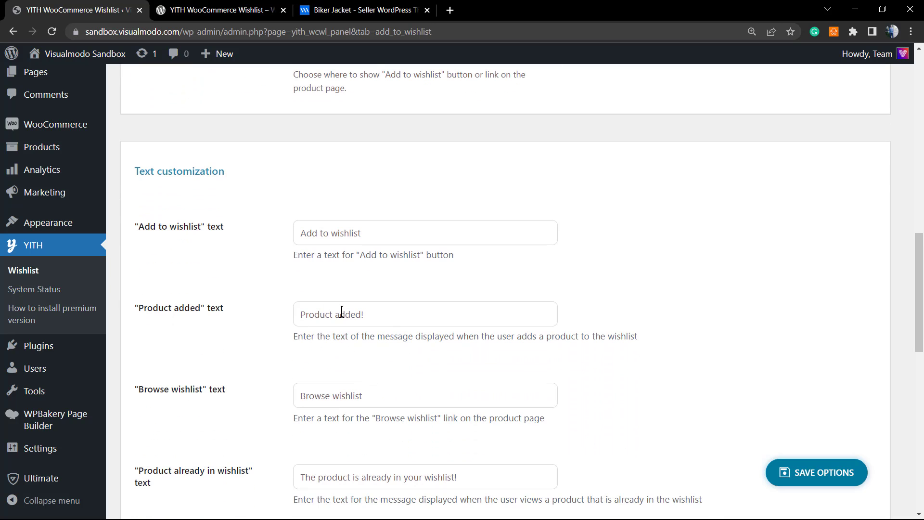
scroll(221, 320, down, 1)
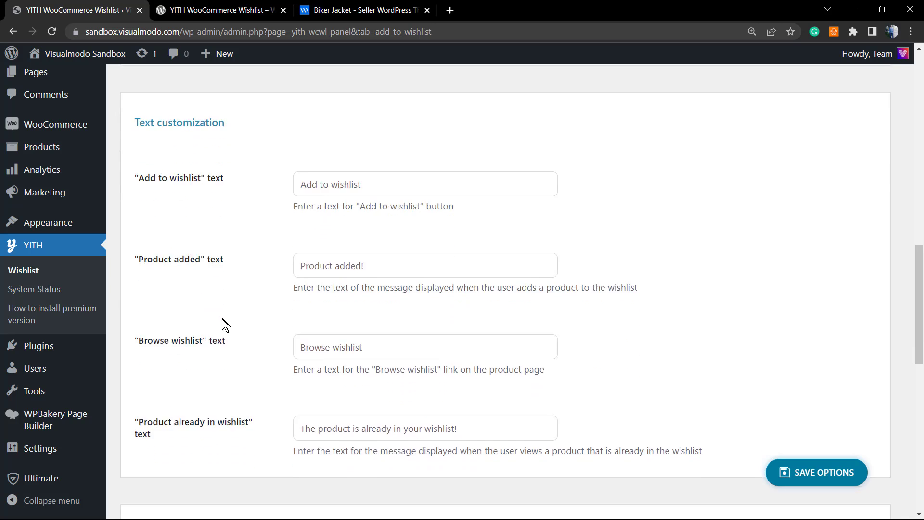
scroll(221, 318, down, 1)
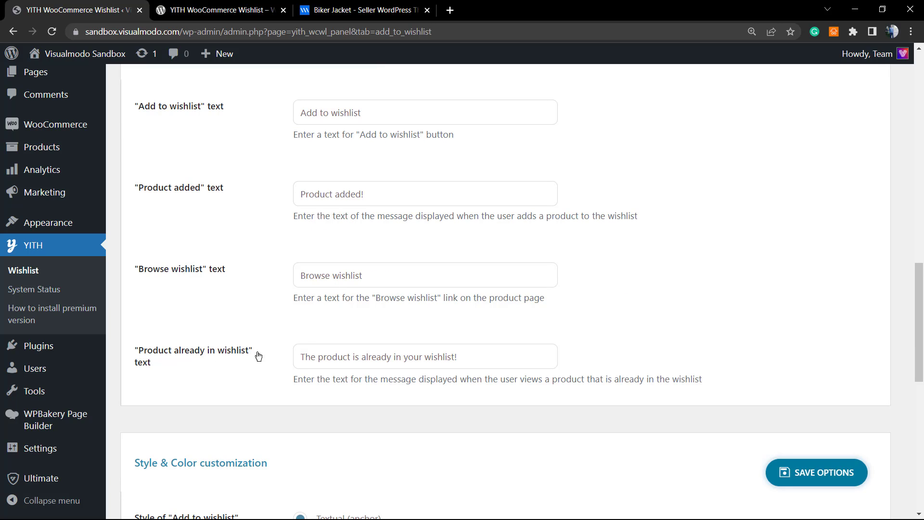
triple_click(322, 361)
scroll(322, 361, down, 4)
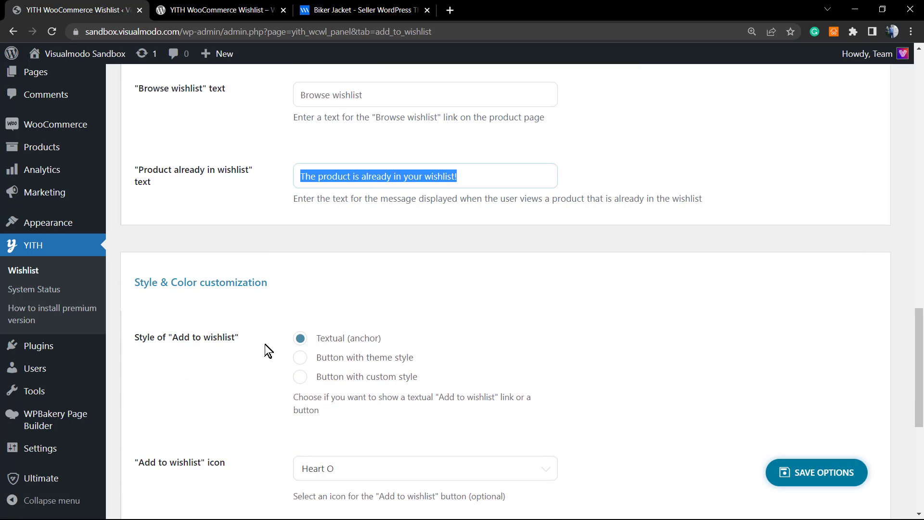
scroll(202, 316, down, 1)
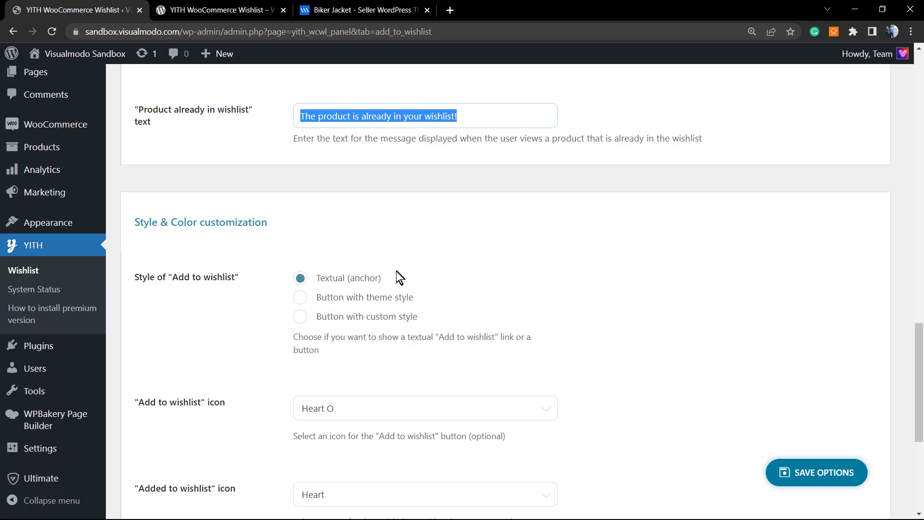
Step: Check the Add to Wishlist link on the Biker Jacket product page
click(217, 10)
click(337, 10)
mouse_move(366, 103)
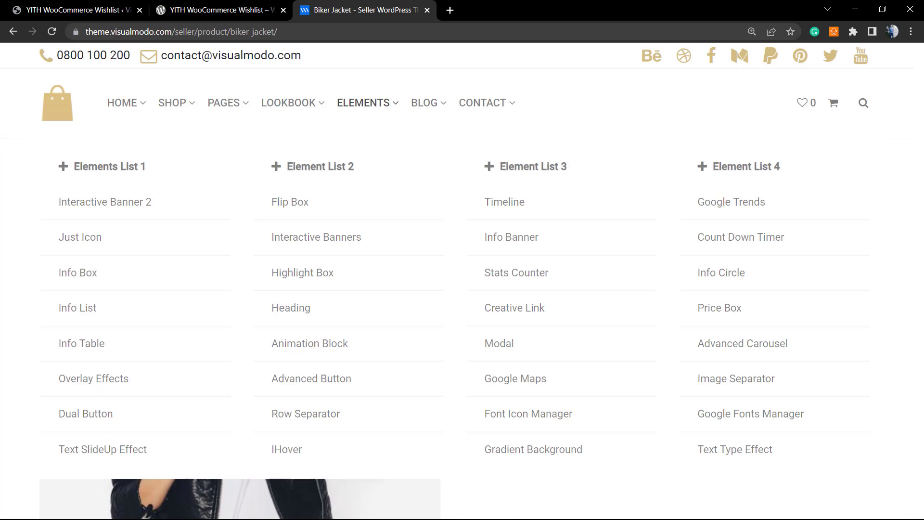
scroll(458, 477, down, 4)
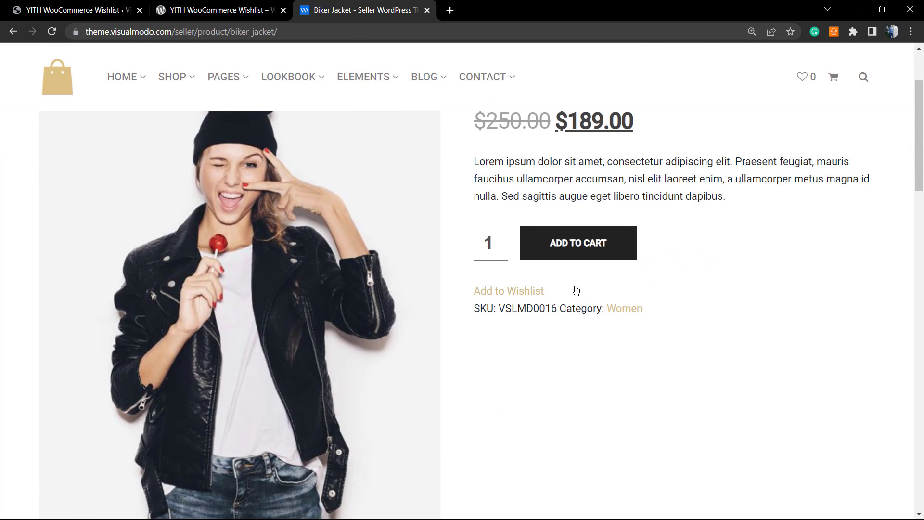
triple_click(480, 286)
triple_click(520, 286)
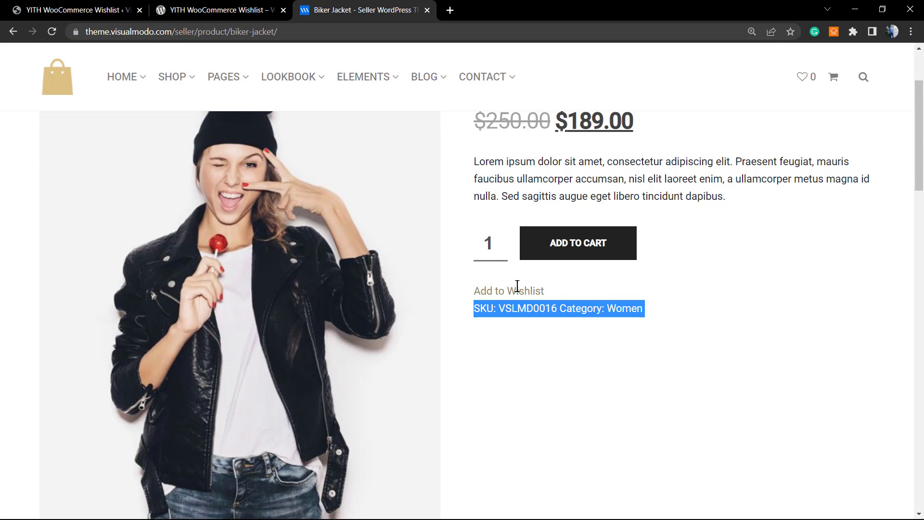
click(520, 285)
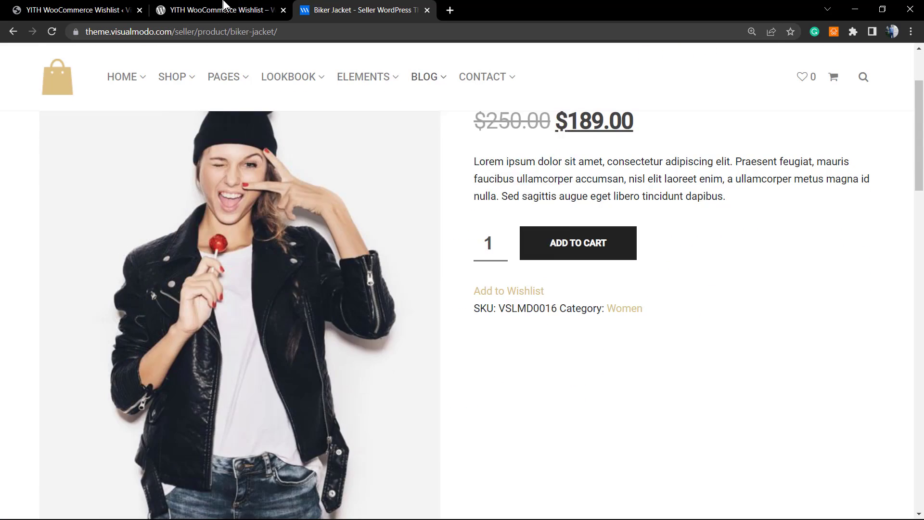
Step: Back in the wishlist settings, browse the Add to wishlist icons without changing them
click(223, 6)
click(77, 9)
scroll(365, 326, down, 1)
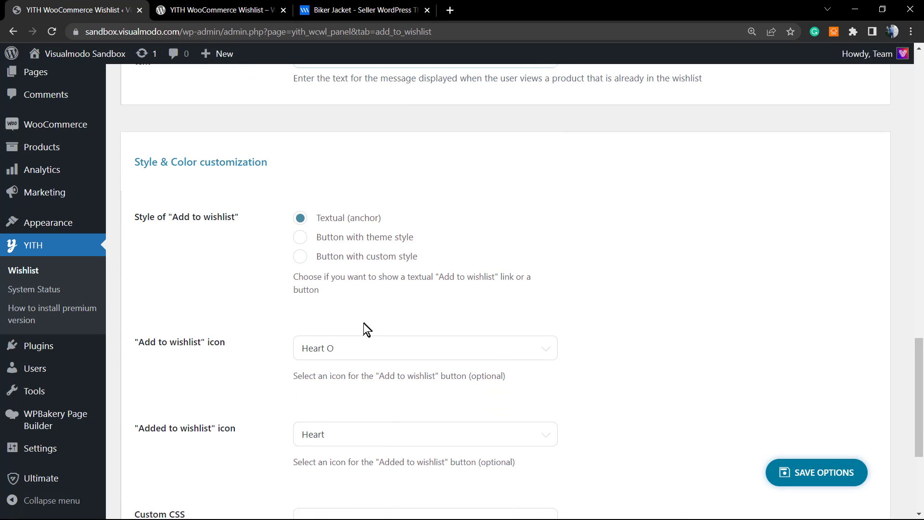
scroll(364, 324, down, 1)
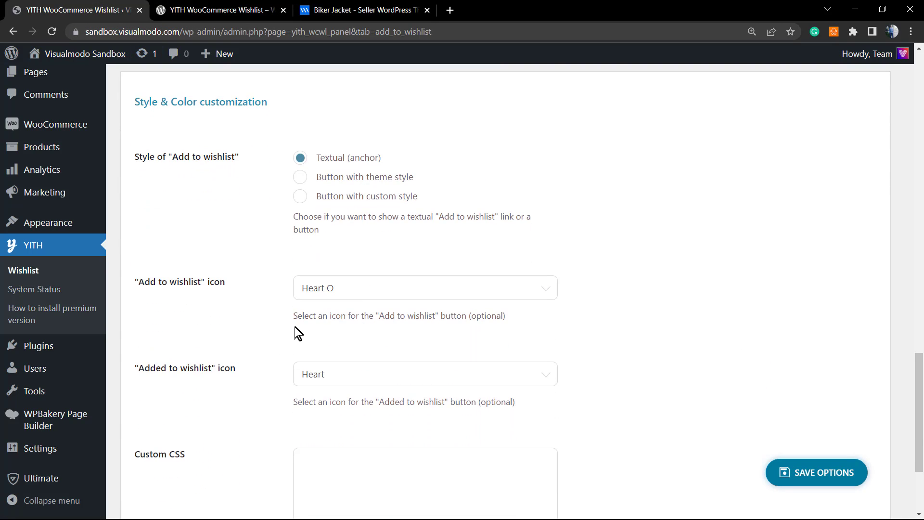
click(380, 296)
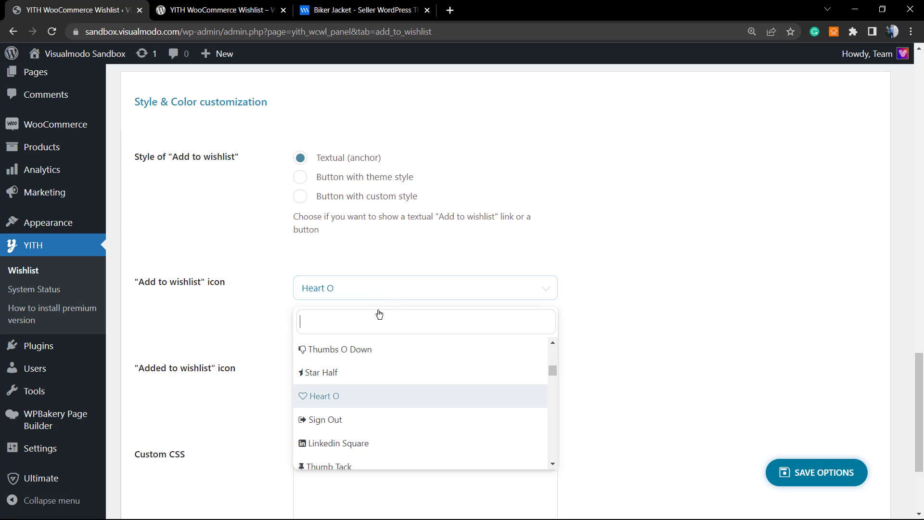
scroll(374, 375, down, 4)
scroll(372, 378, down, 2)
scroll(371, 377, up, 5)
click(206, 365)
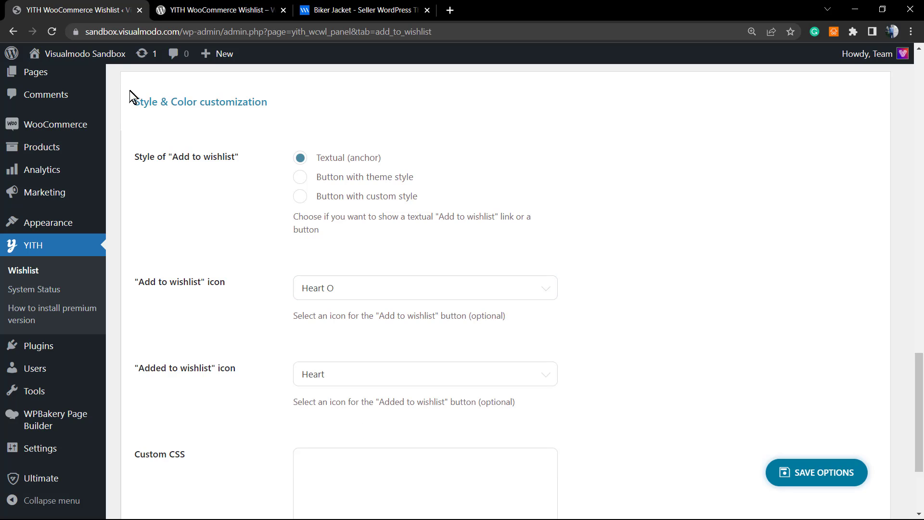
Step: Open the storefront wishlist from the header heart, then reopen the Add to wishlist icon choices
mouse_move(114, 78)
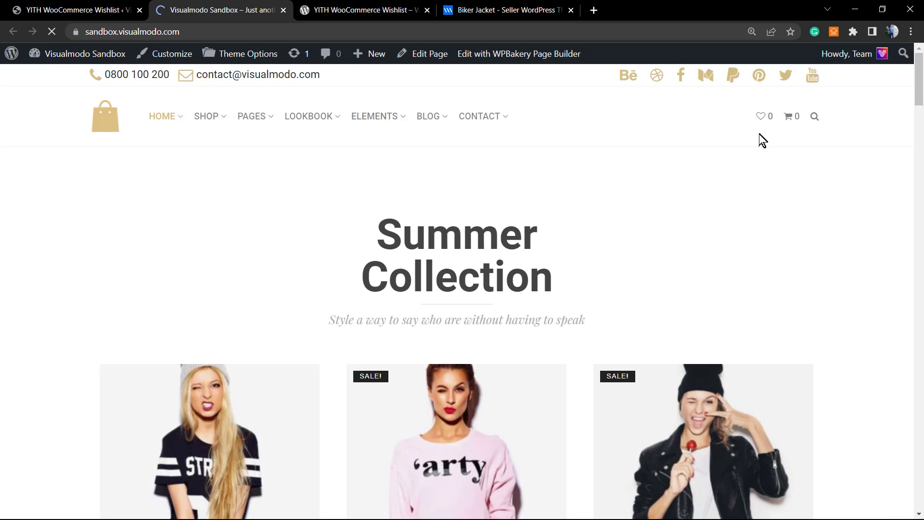
click(766, 117)
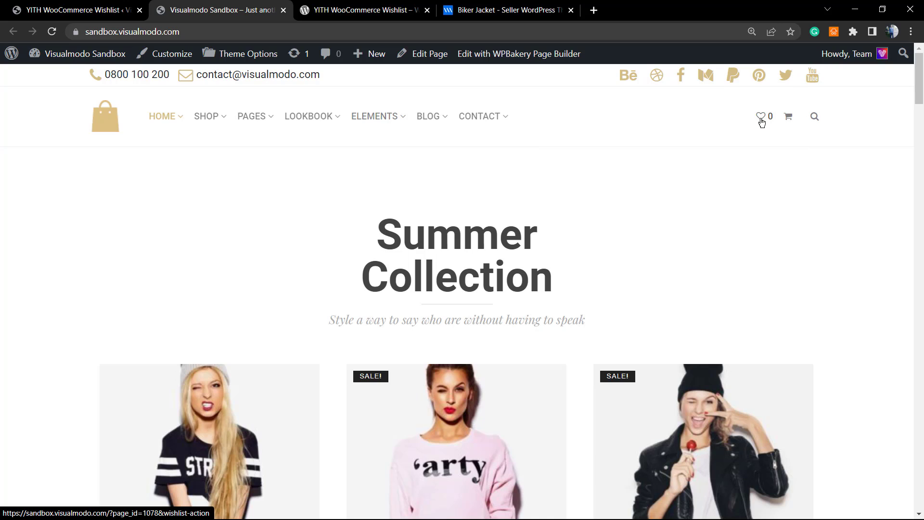
mouse_move(787, 121)
click(114, 9)
click(378, 288)
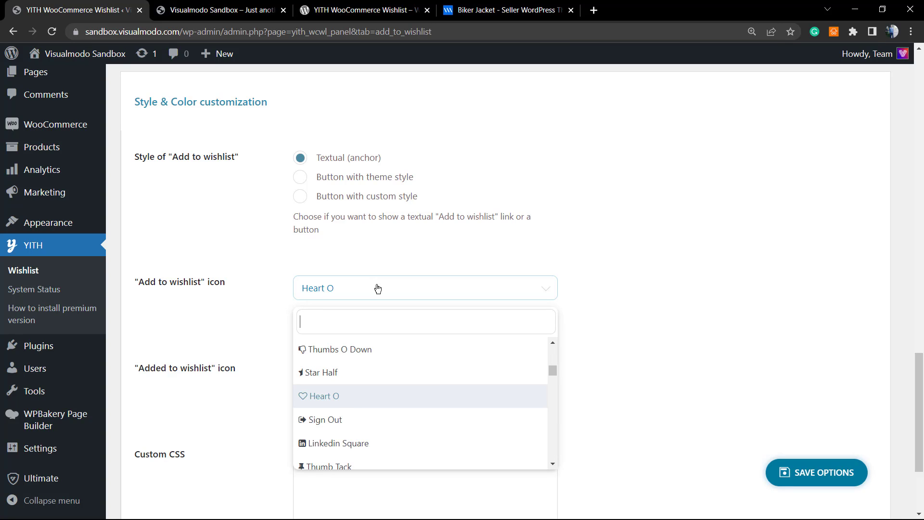
Step: Keep Heart O and Heart as the Add to wishlist and Added to wishlist icons, and save
click(377, 289)
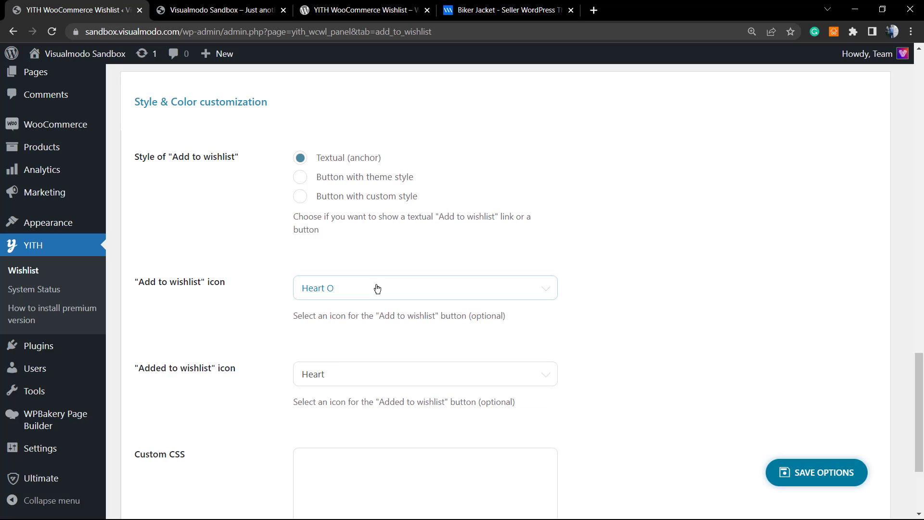
scroll(268, 350, down, 1)
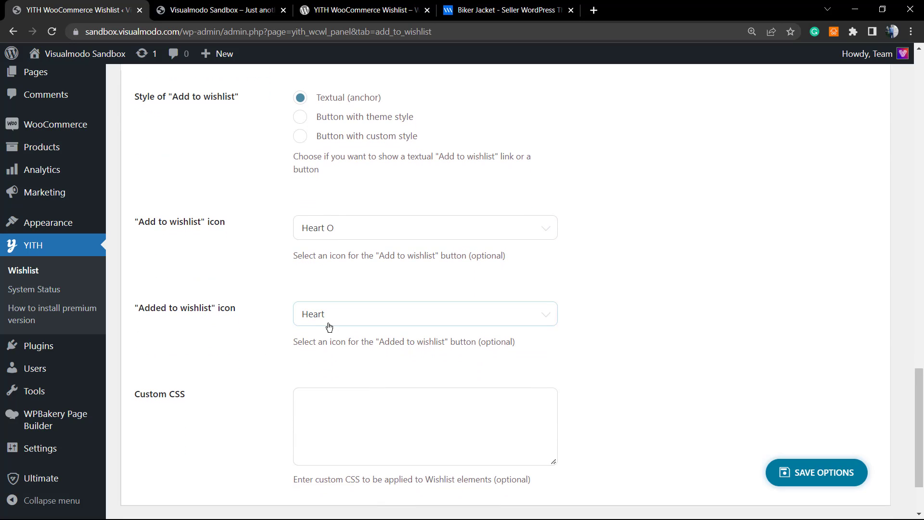
click(329, 325)
click(327, 323)
scroll(249, 283, down, 2)
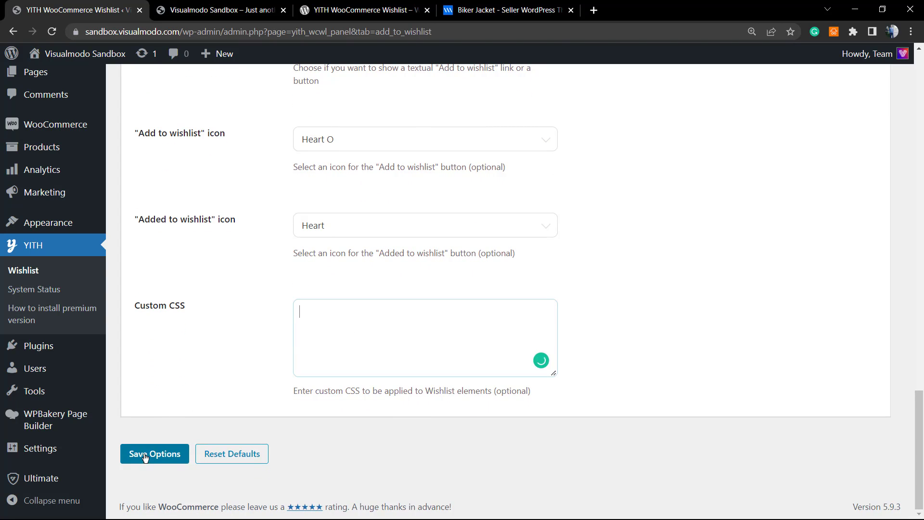
click(181, 455)
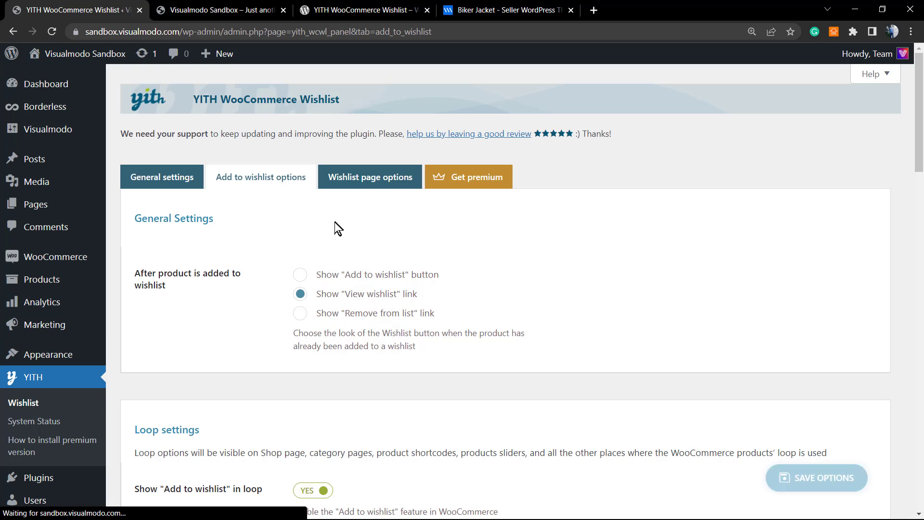
Step: Go to Wishlist page options and select the full [yith_wcwl_wishlist] shortcode
click(369, 187)
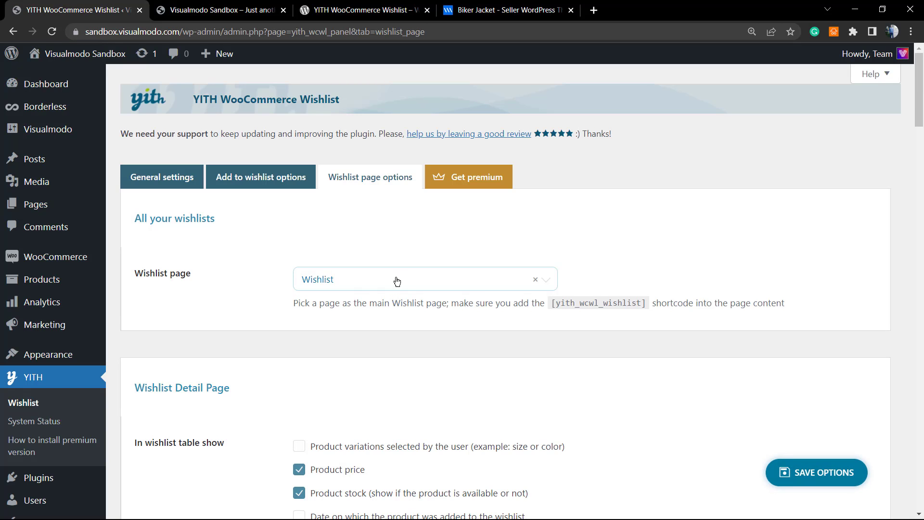
double_click(584, 306)
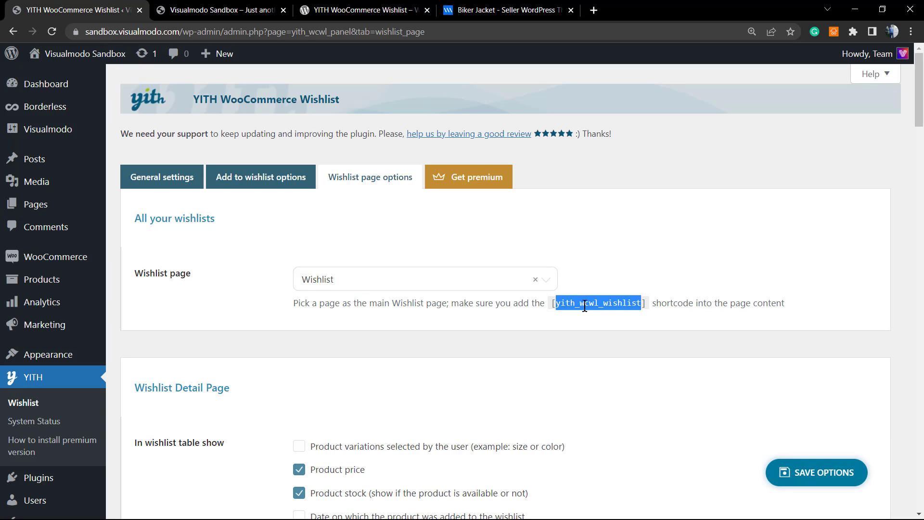
shift+click(551, 307)
click(553, 308)
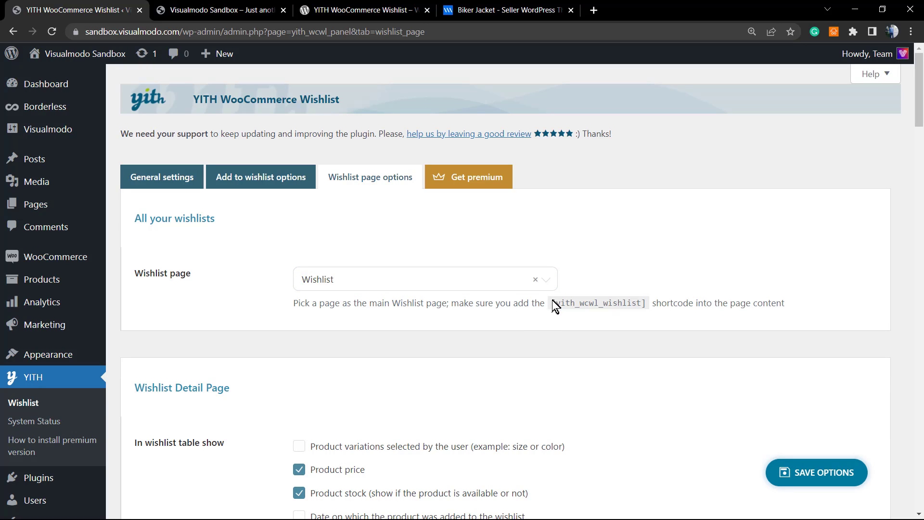
drag(551, 302, 650, 304)
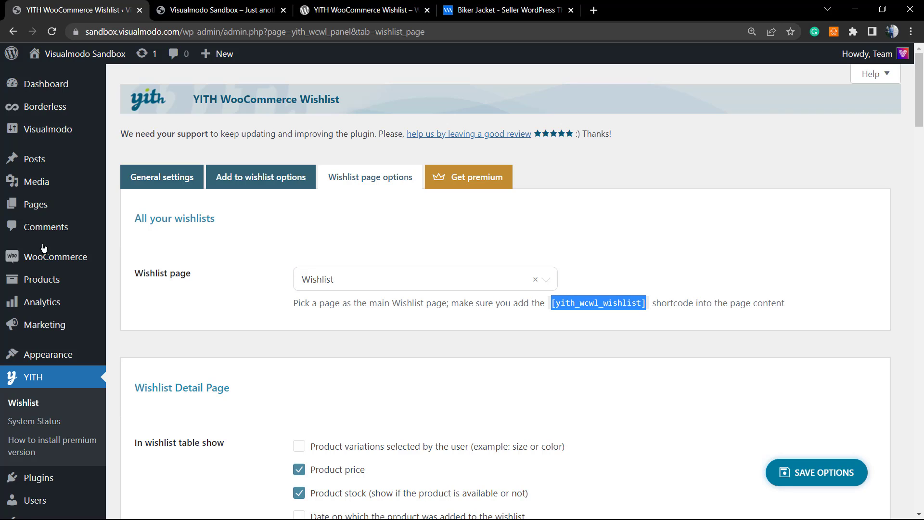
Step: Open Pages > All Pages in a new browser tab
mouse_move(87, 207)
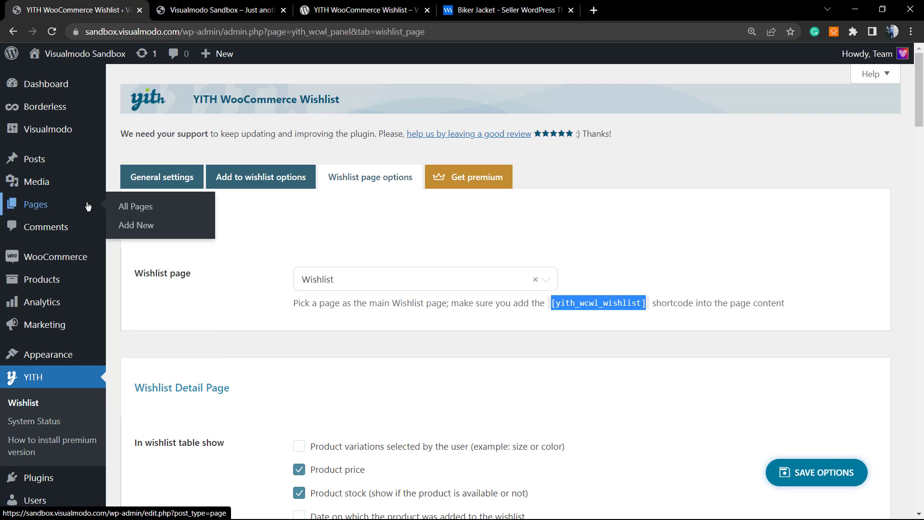
right_click(159, 225)
click(147, 212)
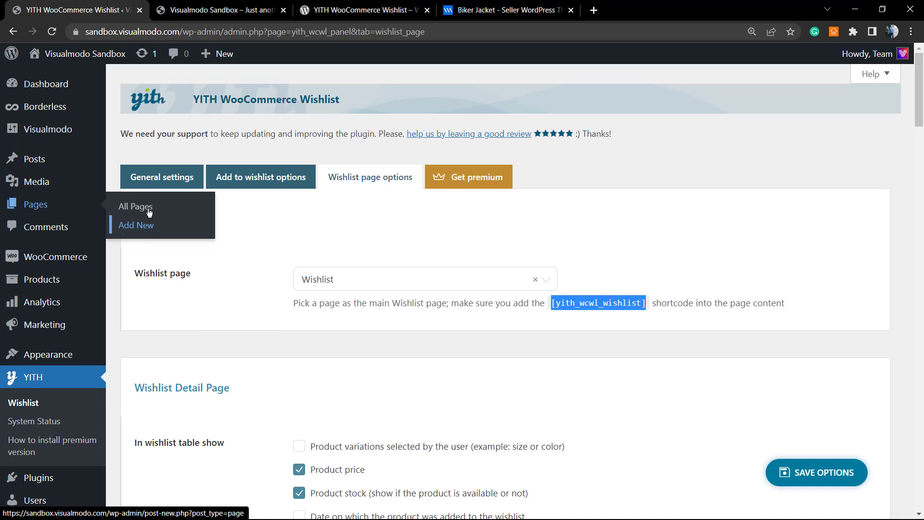
right_click(147, 212)
click(173, 219)
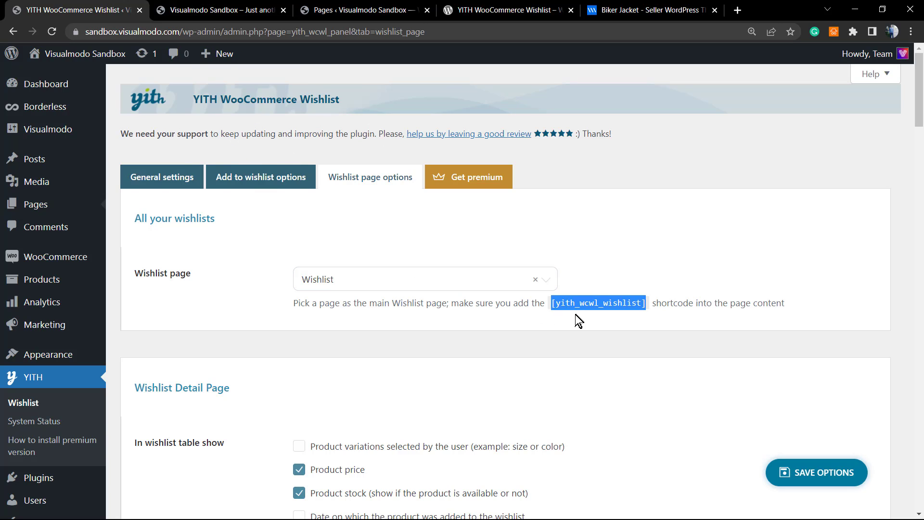
Step: Reselect the shortcode text, narrowing the selection to the word 'wishlist'
click(553, 303)
triple_click(611, 302)
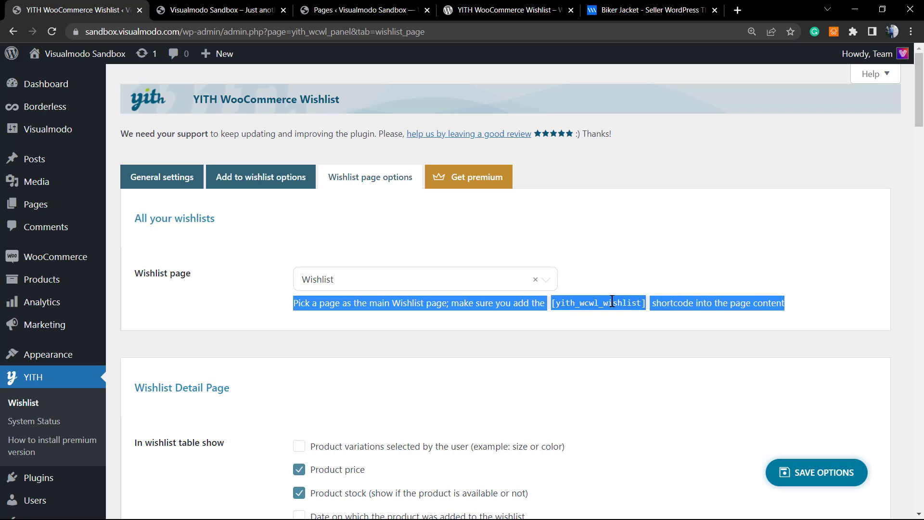
drag(602, 302, 640, 308)
key(ctrl+c)
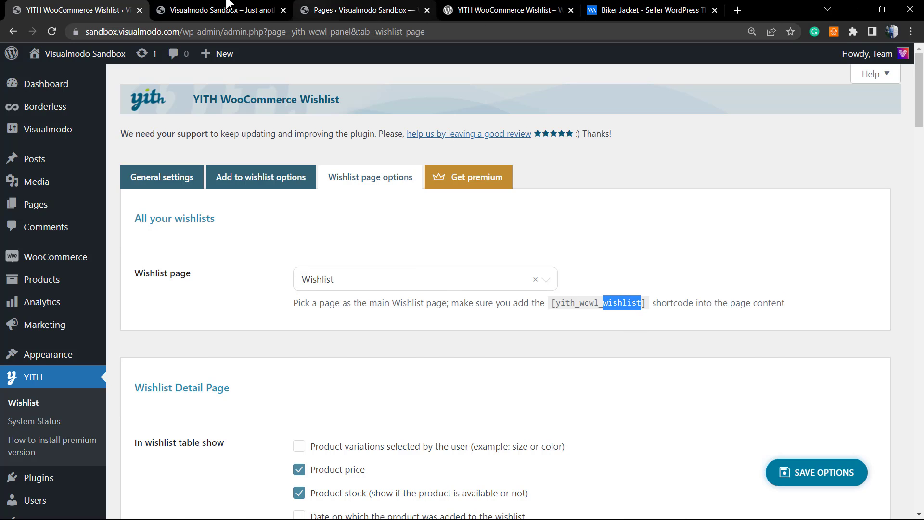
Step: Search the pages for 'wishlist' and move the Wishlist page to the Trash
click(213, 9)
click(358, 11)
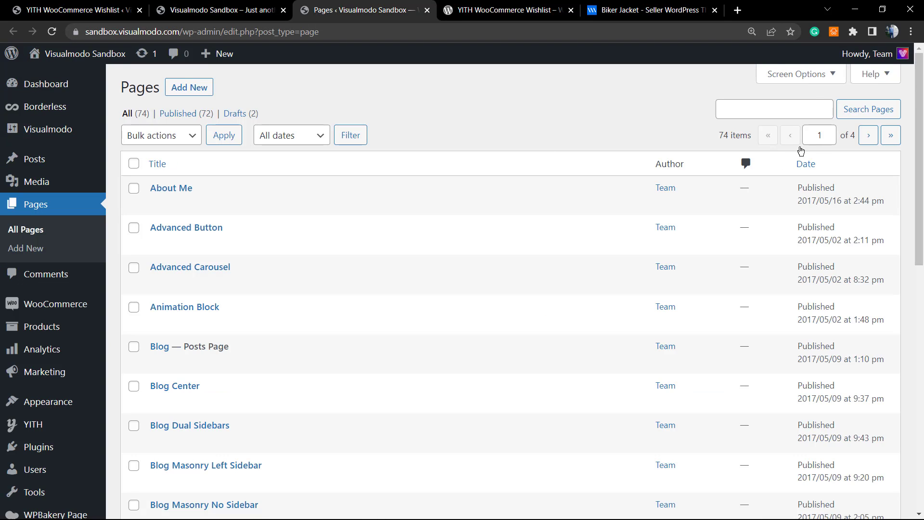
click(811, 103)
key(ctrl+v)
click(868, 110)
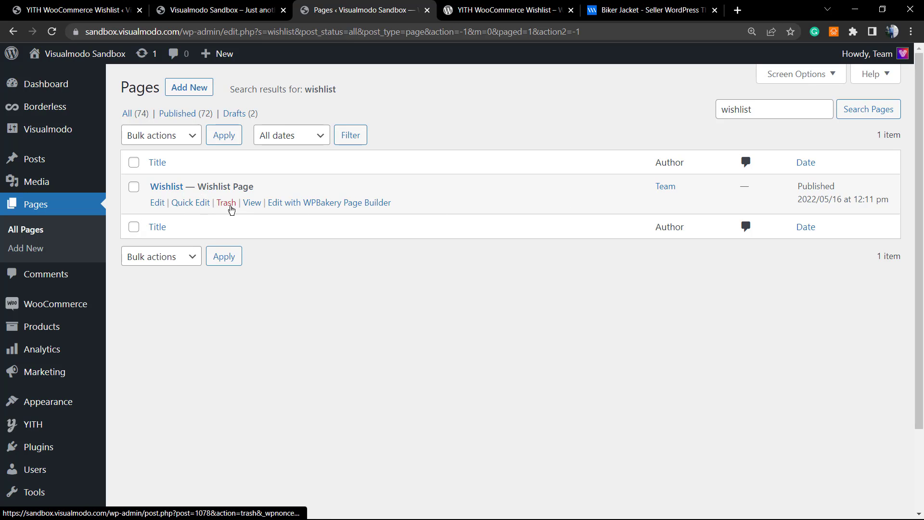
click(231, 208)
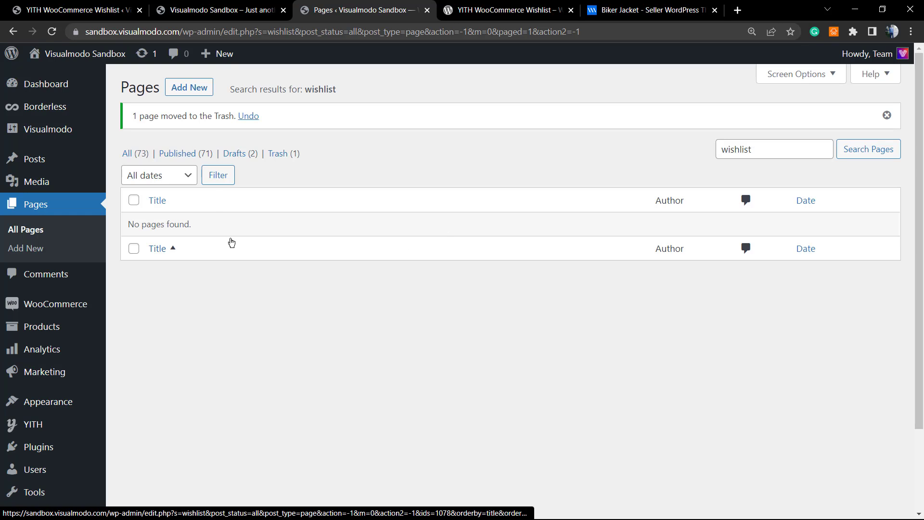
Step: Permanently delete the Wishlist page from the Trash and start a new page
click(285, 154)
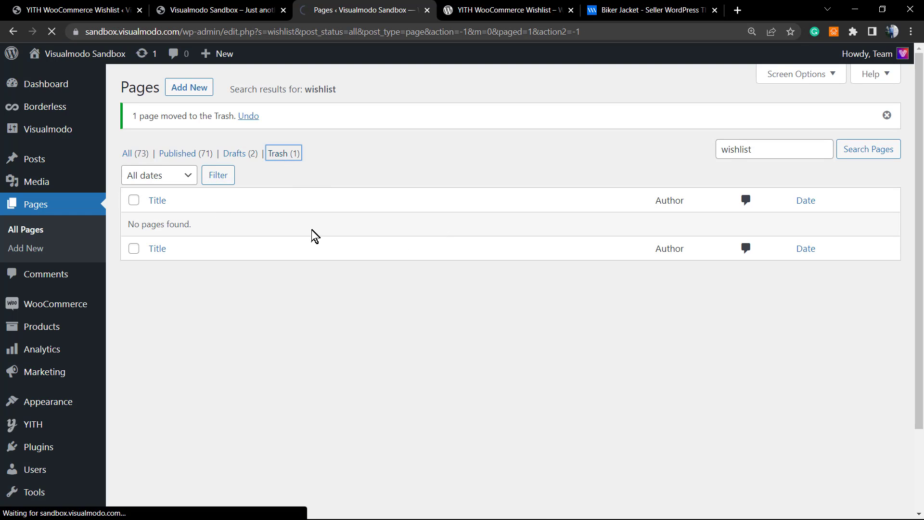
click(221, 204)
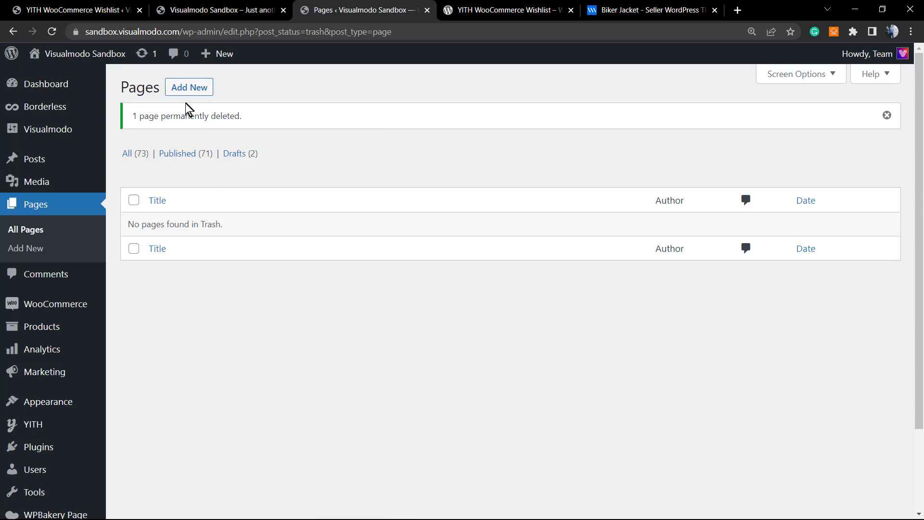
click(185, 87)
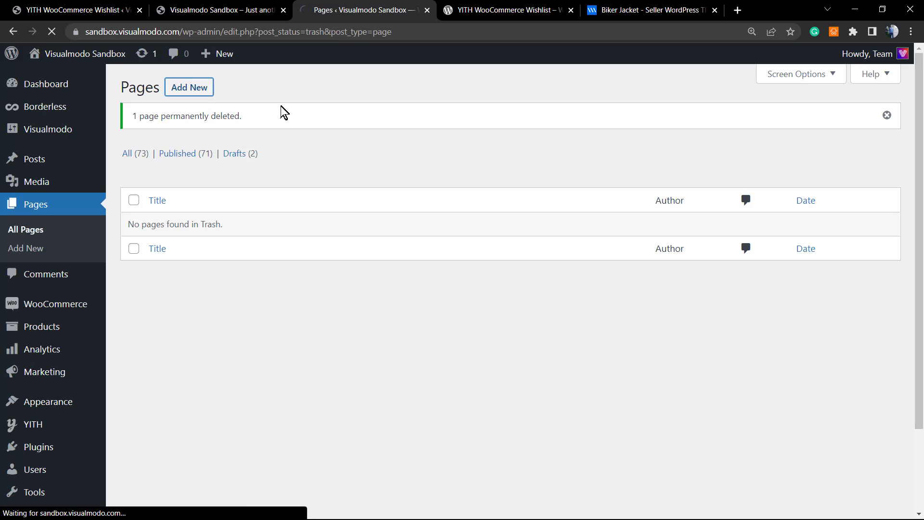
Step: Paste the [yith_wcwl_wishlist] shortcode into the new page's body
click(262, 8)
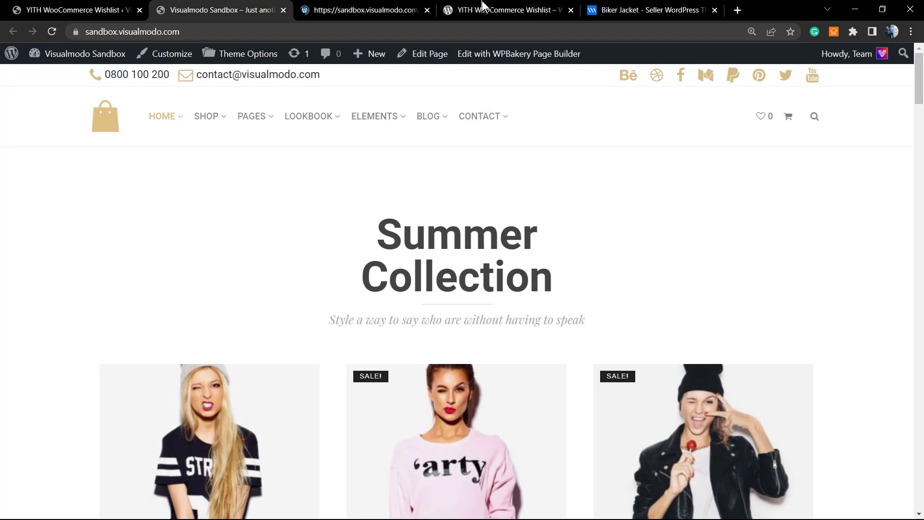
click(129, 7)
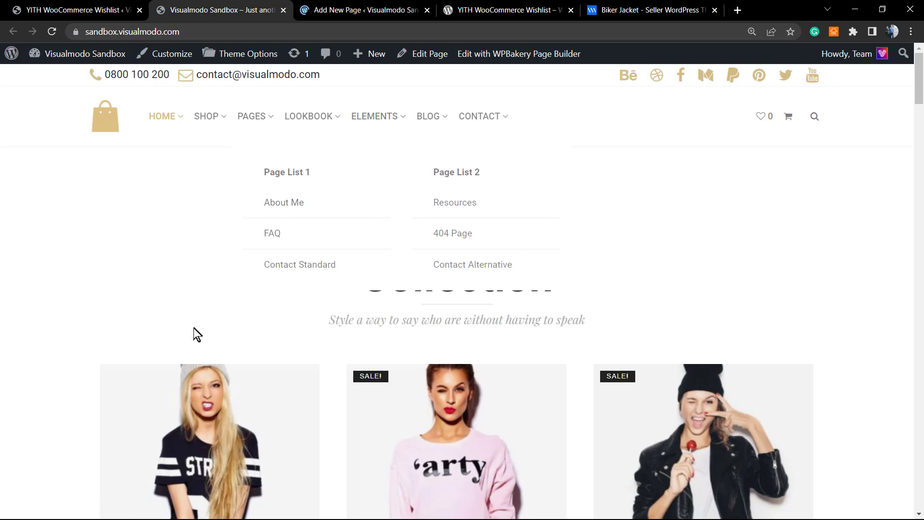
click(351, 8)
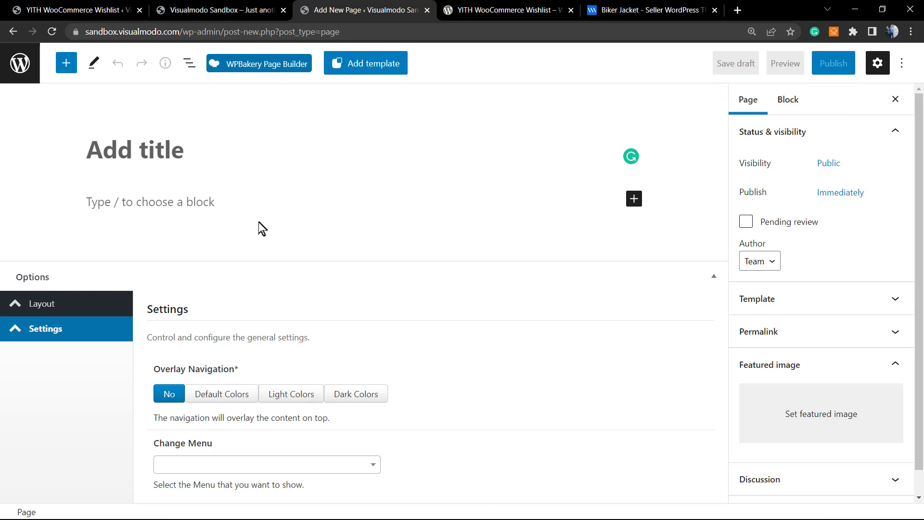
click(224, 207)
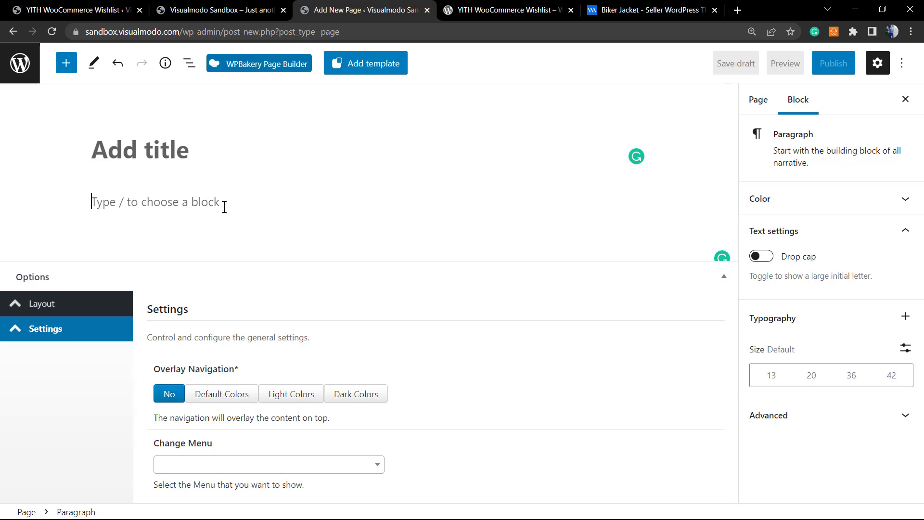
text([yith_wcwl_wishlist])
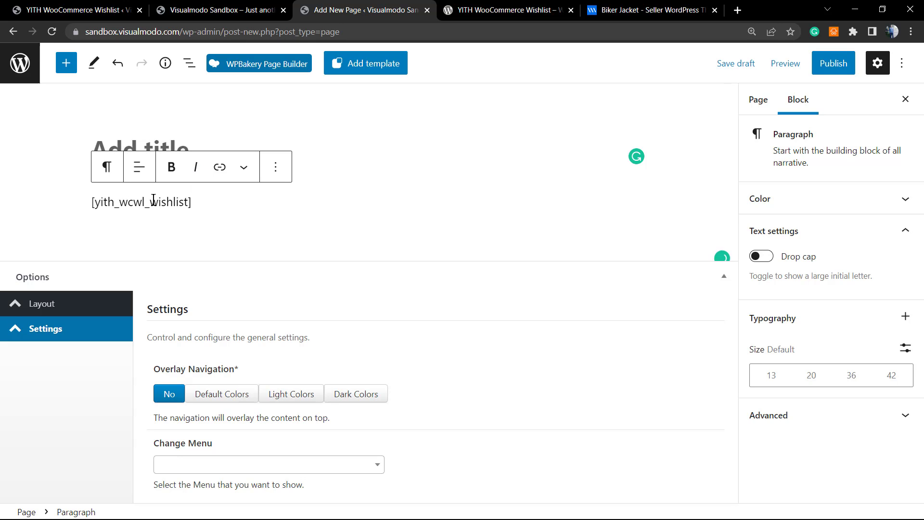
Step: Title the page 'Wishlist' with a capital W and publish it
drag(153, 200, 187, 202)
key(ctrl+c)
click(343, 148)
key(ctrl+v)
click(87, 150)
drag(86, 150, 102, 154)
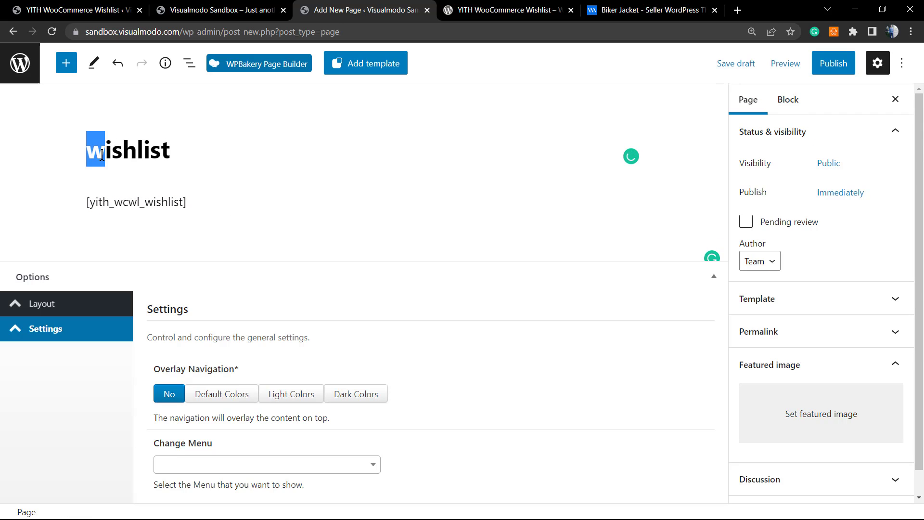
text(W)
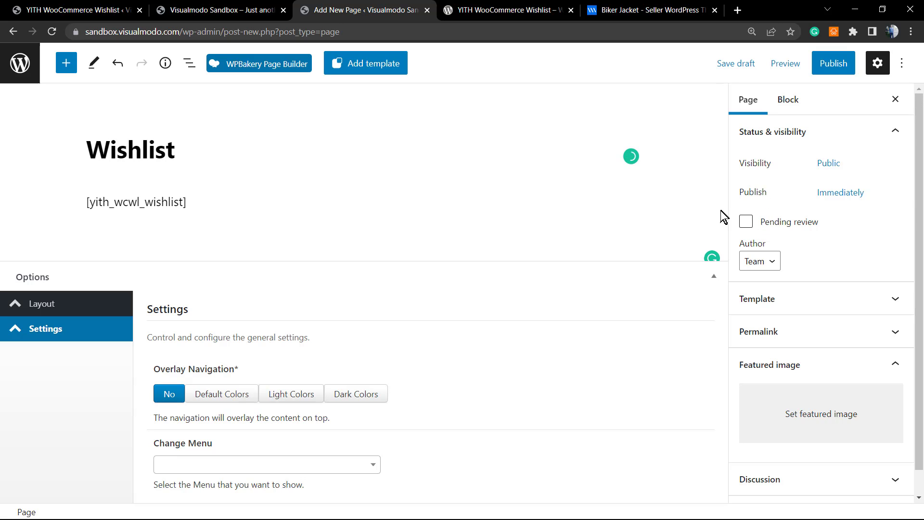
click(825, 64)
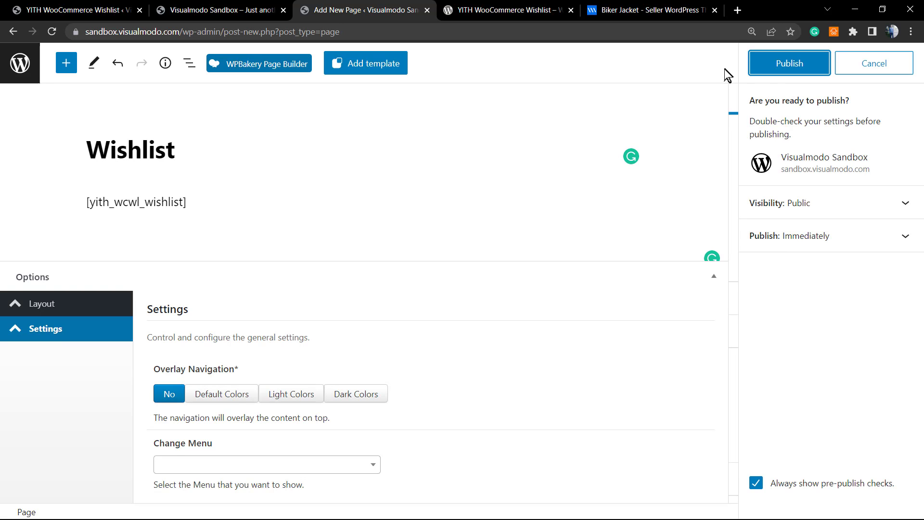
click(768, 72)
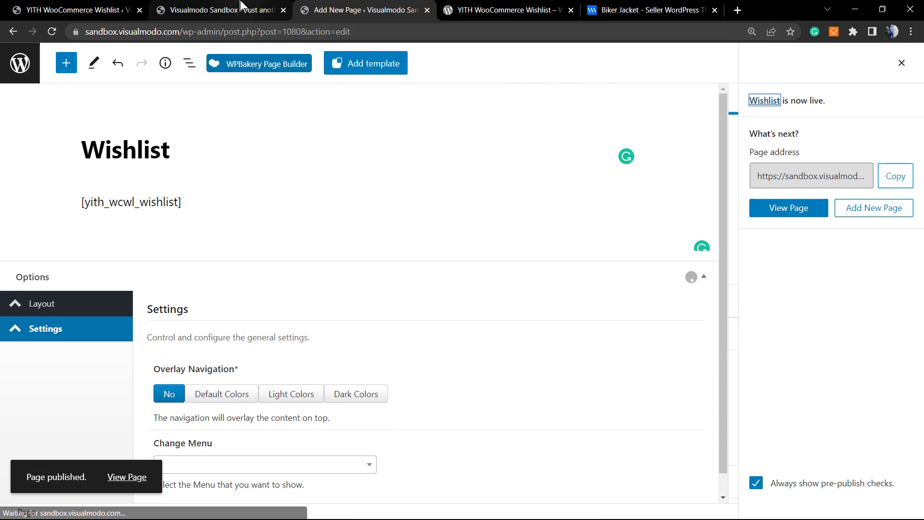
Step: Reload the YITH settings and choose the new 'Wishlist' page as the wishlist page
click(242, 6)
click(106, 7)
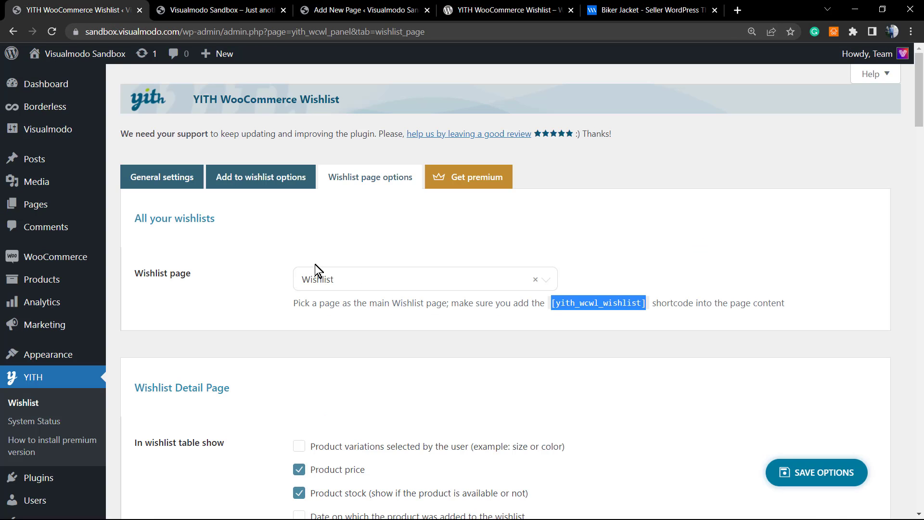
key(F5)
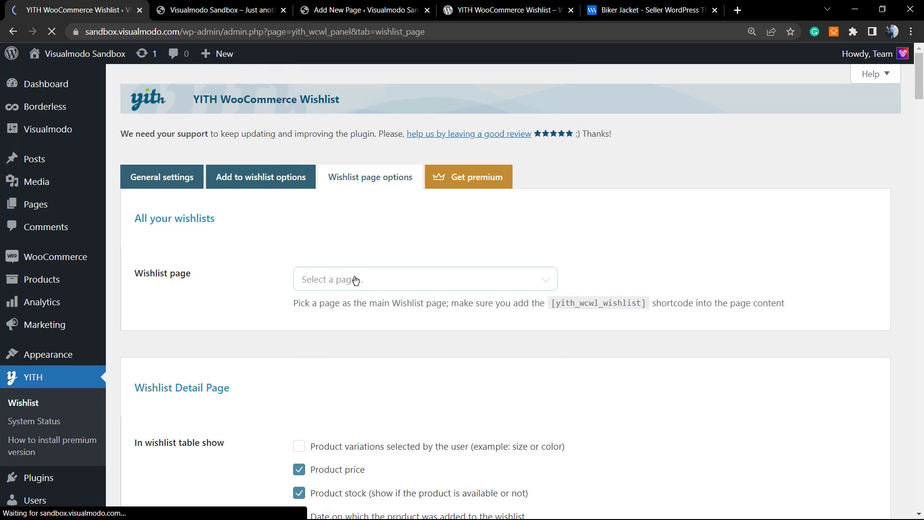
click(355, 280)
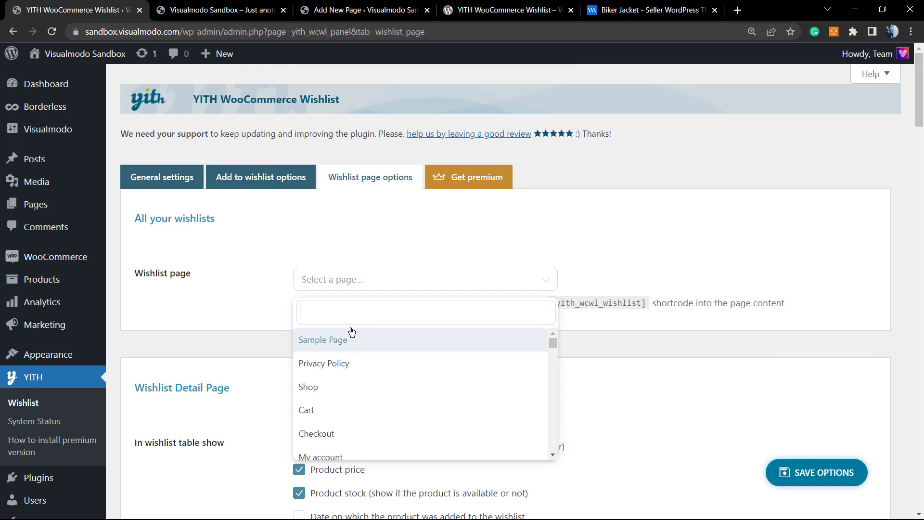
text(q)
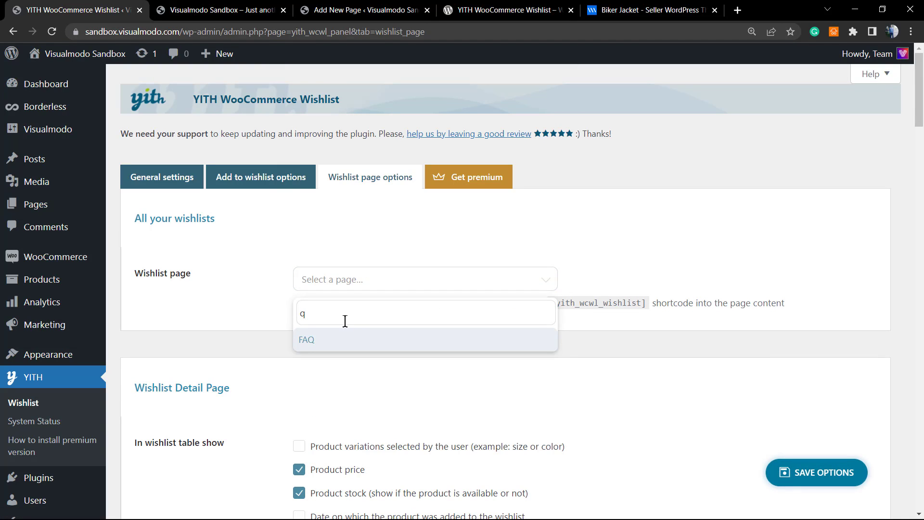
key(BackSpace)
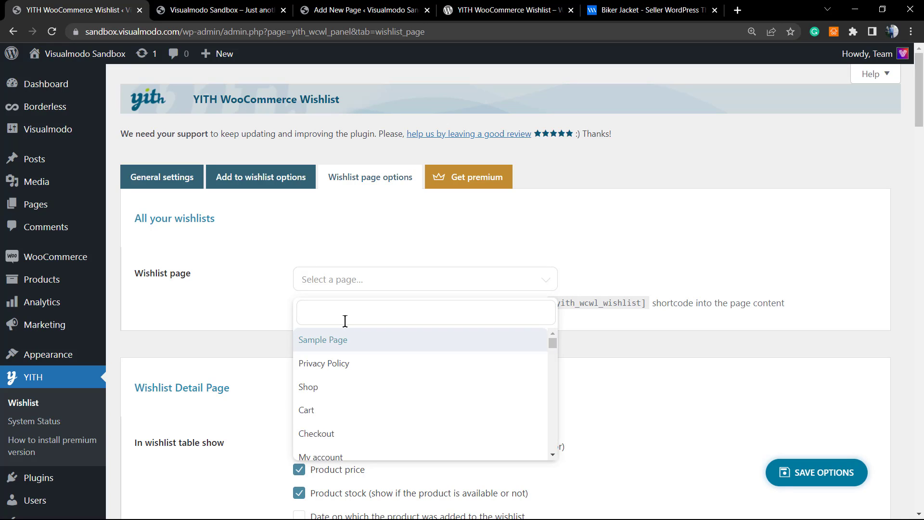
text(wi)
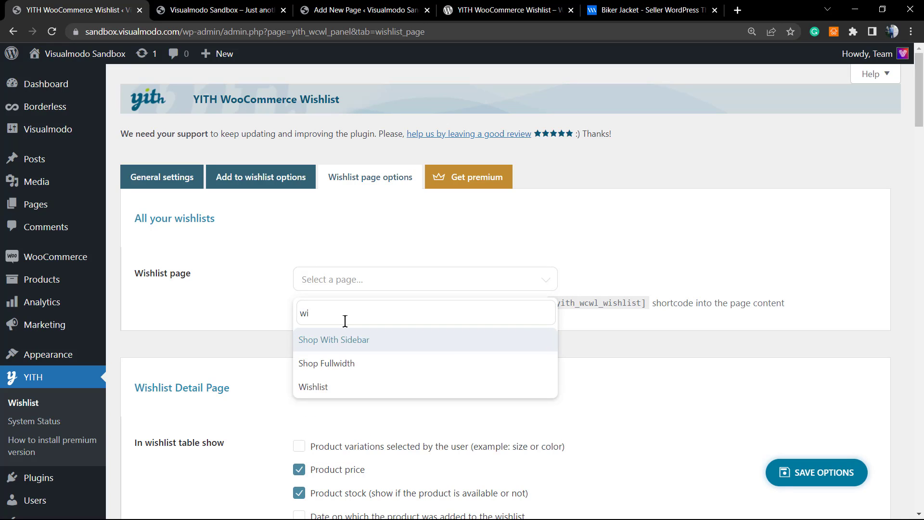
click(356, 382)
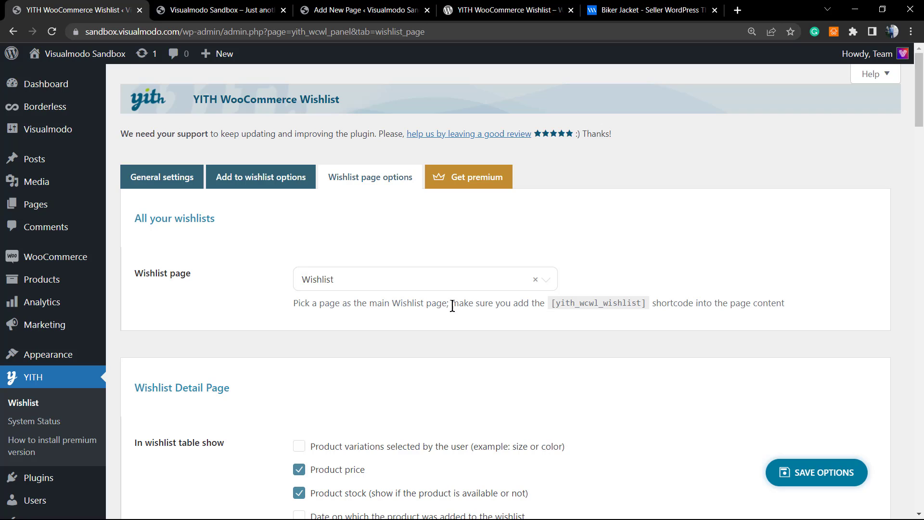
double_click(565, 302)
Step: Tick Product variations, Date added, and Button to remove the product (right)
click(564, 302)
scroll(476, 301, down, 1)
scroll(380, 297, down, 1)
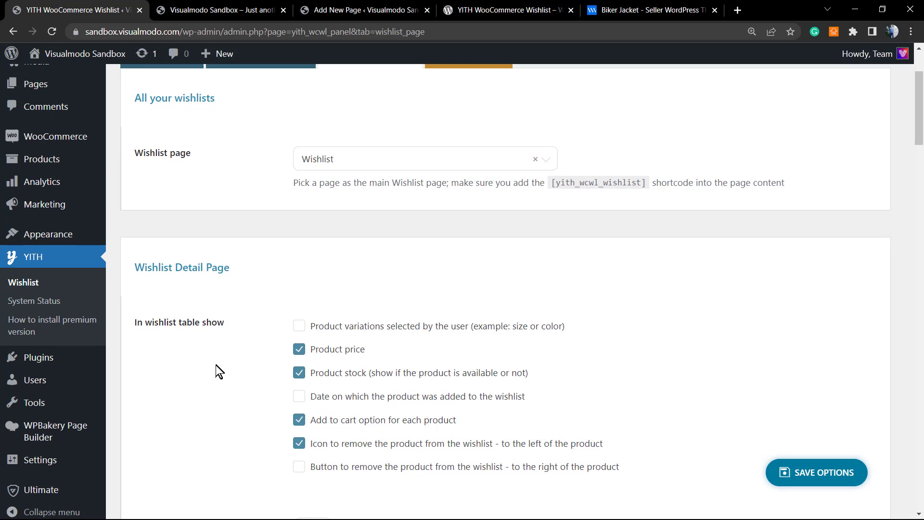
click(321, 326)
scroll(319, 337, down, 1)
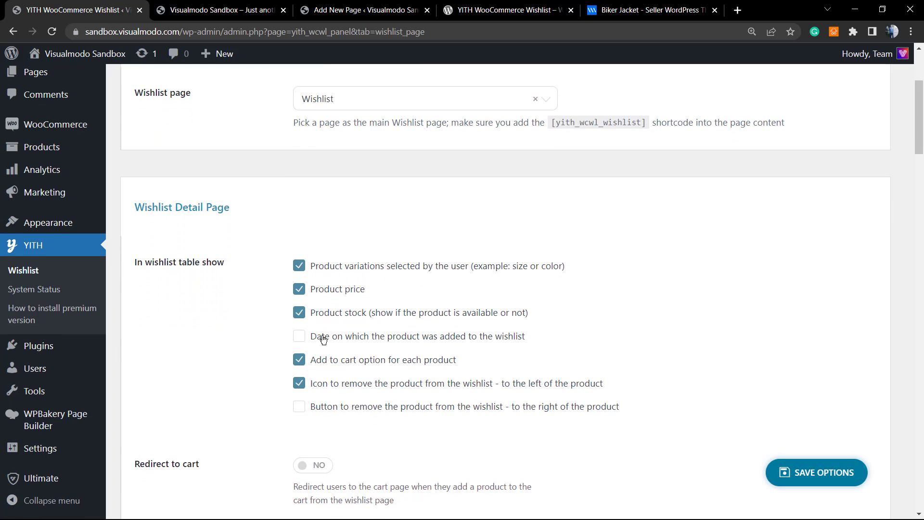
click(326, 340)
scroll(354, 333, down, 1)
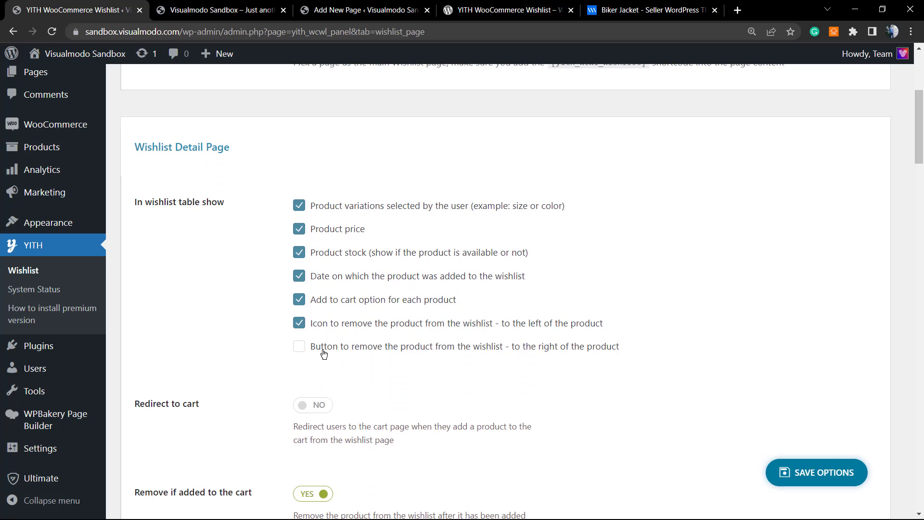
click(324, 354)
scroll(322, 356, down, 1)
scroll(284, 385, down, 2)
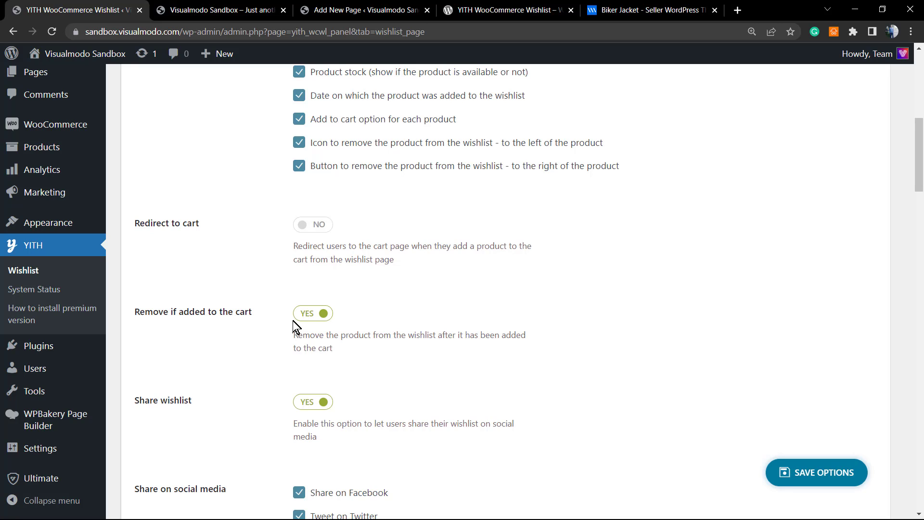
scroll(295, 326, down, 1)
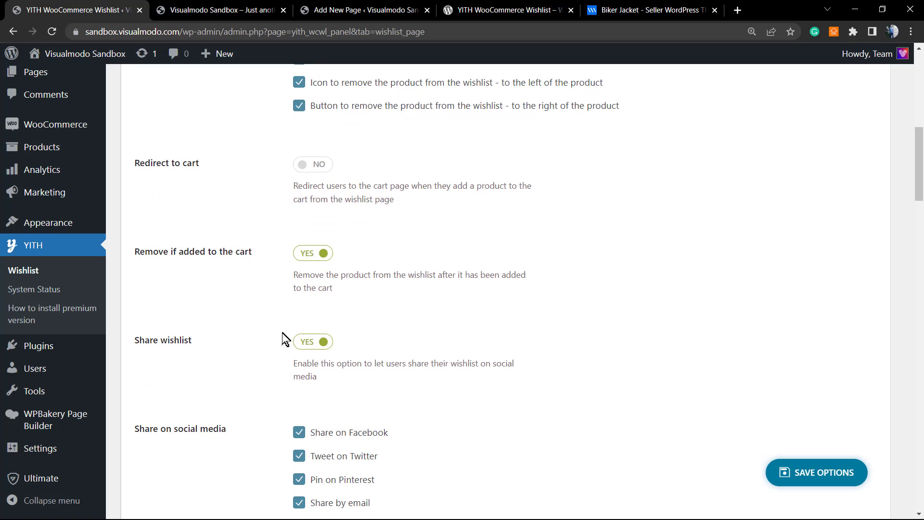
scroll(278, 343, down, 1)
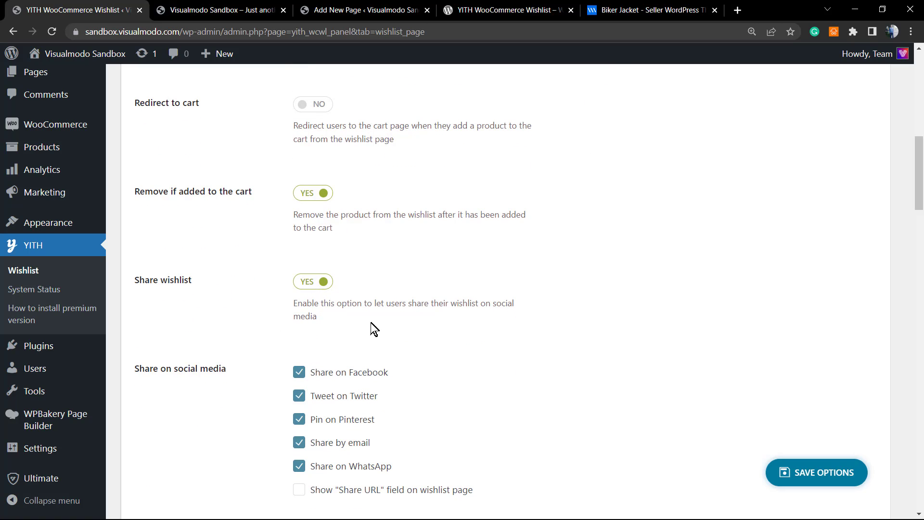
scroll(378, 326, down, 1)
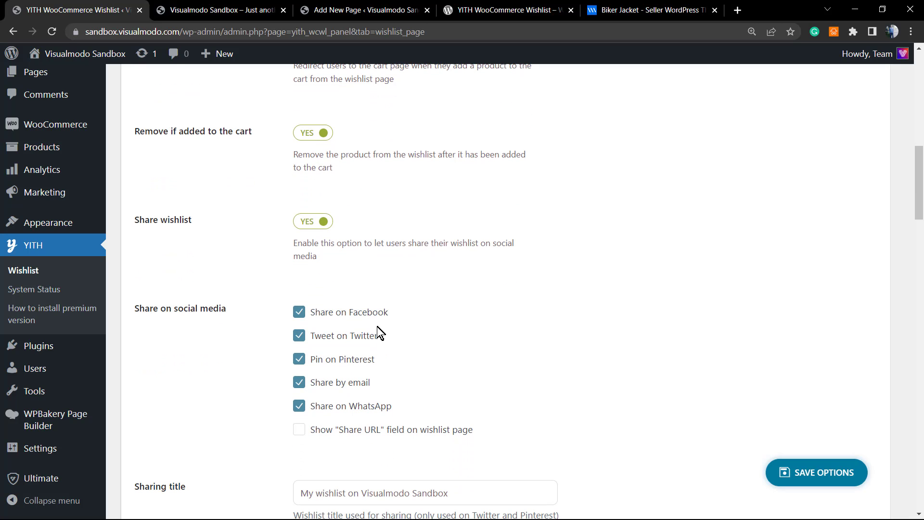
Step: Enable 'Show "Share URL" field on wishlist page' and click into the Social text box
click(299, 430)
scroll(269, 404, down, 1)
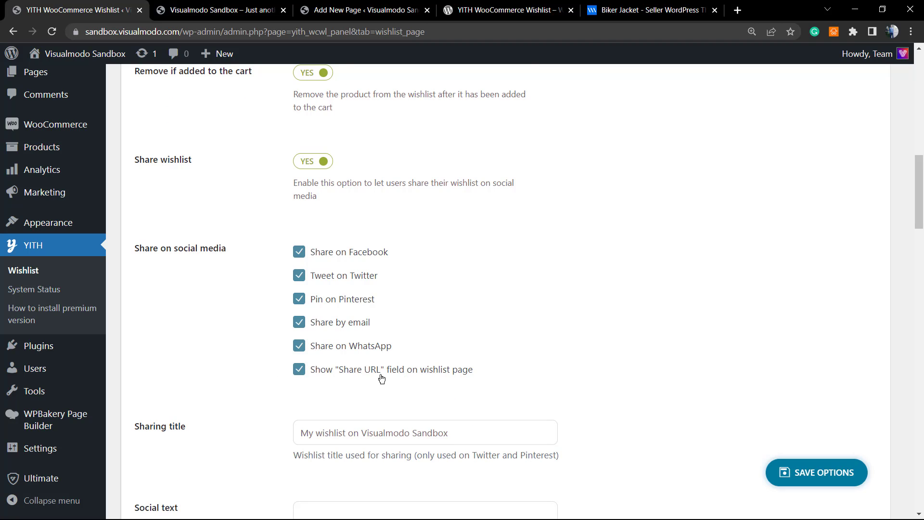
scroll(236, 392, down, 1)
scroll(250, 370, down, 1)
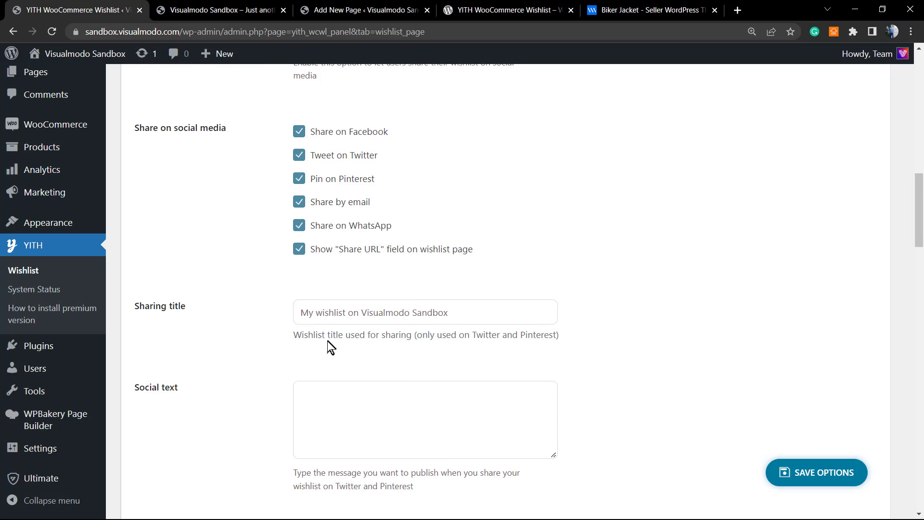
scroll(328, 341, down, 1)
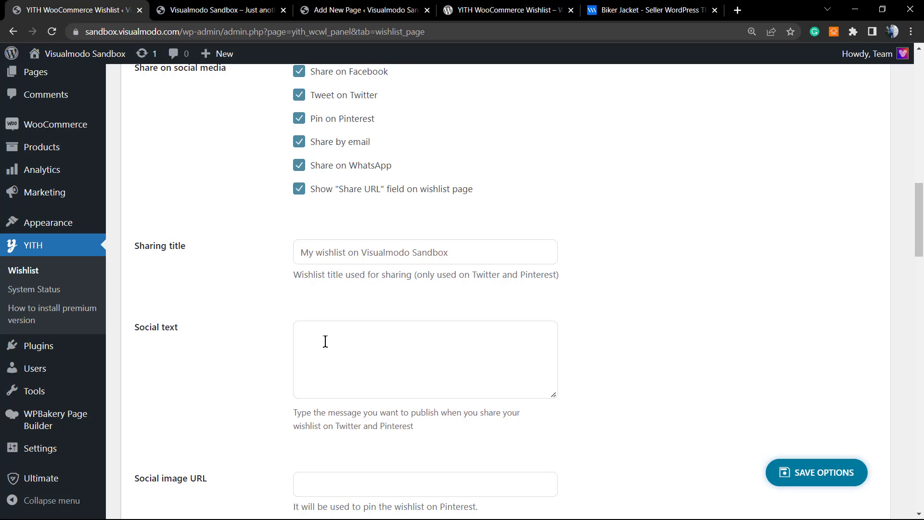
scroll(322, 342, up, 1)
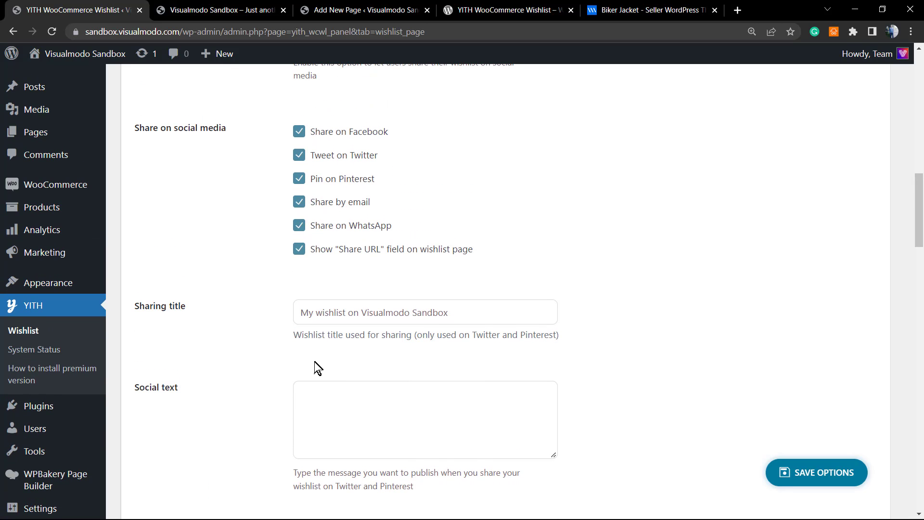
scroll(303, 371, down, 1)
scroll(284, 375, down, 1)
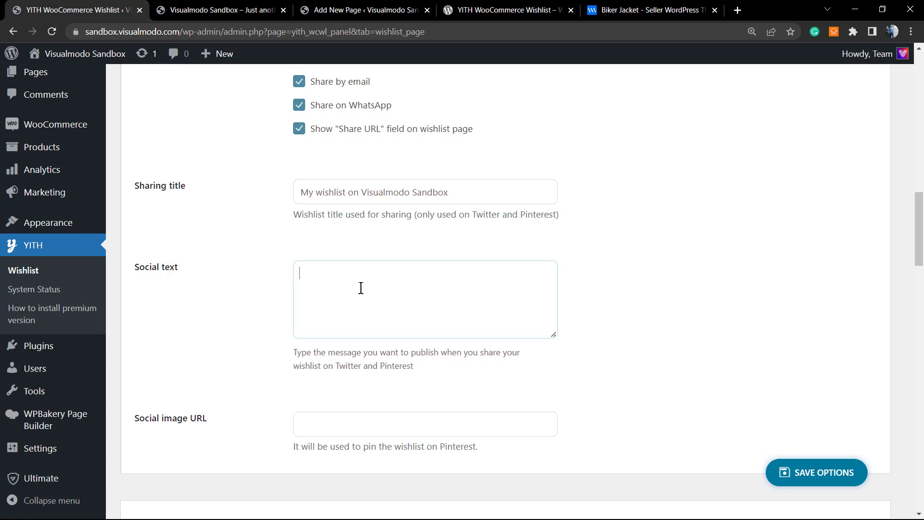
click(359, 288)
scroll(149, 250, up, 8)
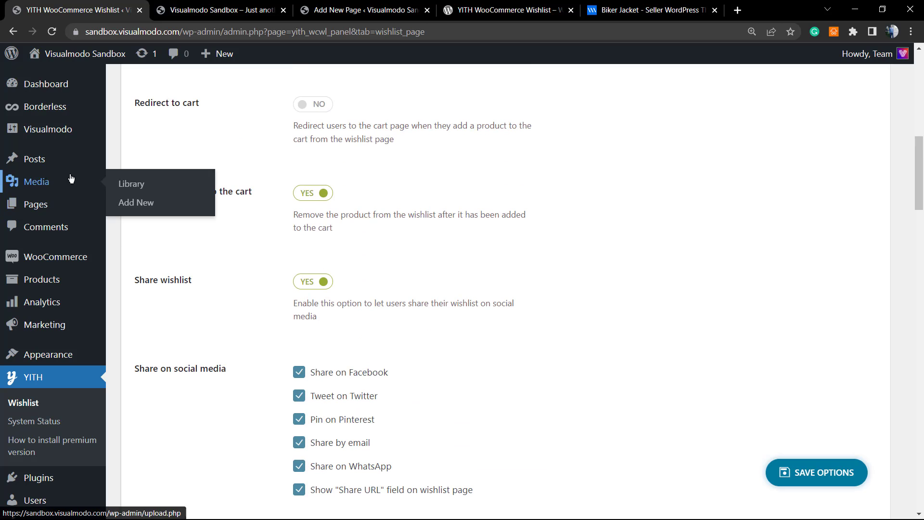
scroll(222, 248, down, 5)
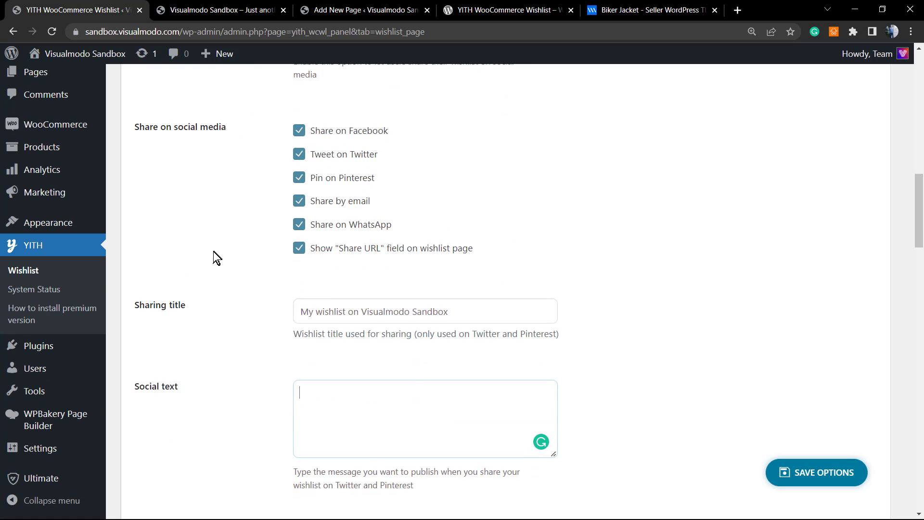
scroll(213, 252, down, 8)
scroll(200, 256, down, 8)
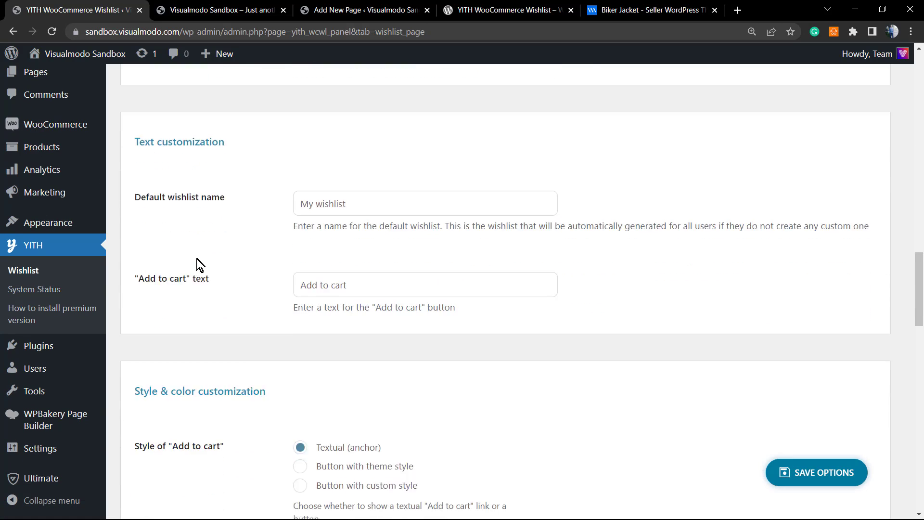
scroll(189, 265, up, 7)
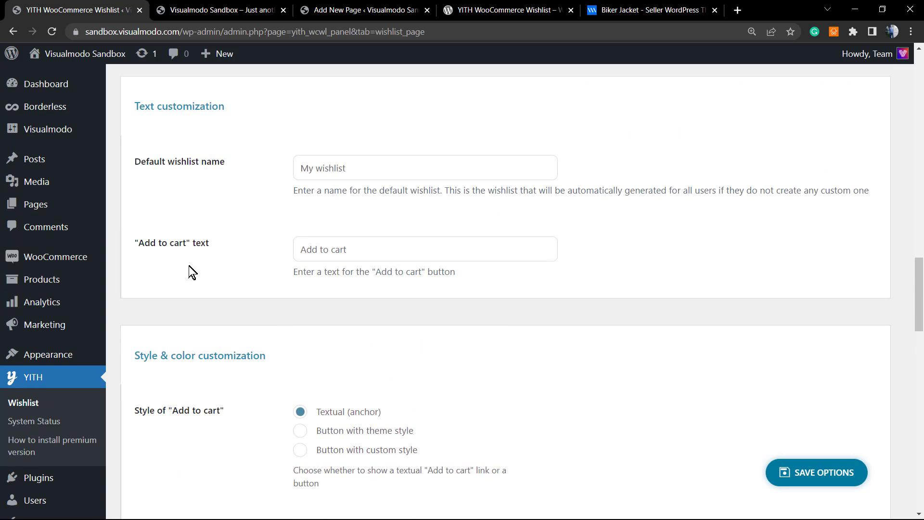
scroll(226, 255, up, 1)
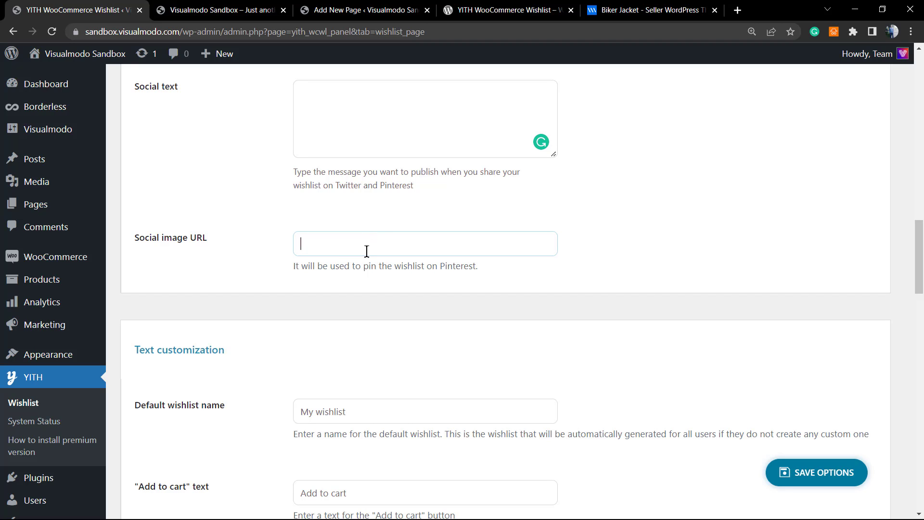
scroll(366, 250, up, 1)
scroll(317, 302, down, 3)
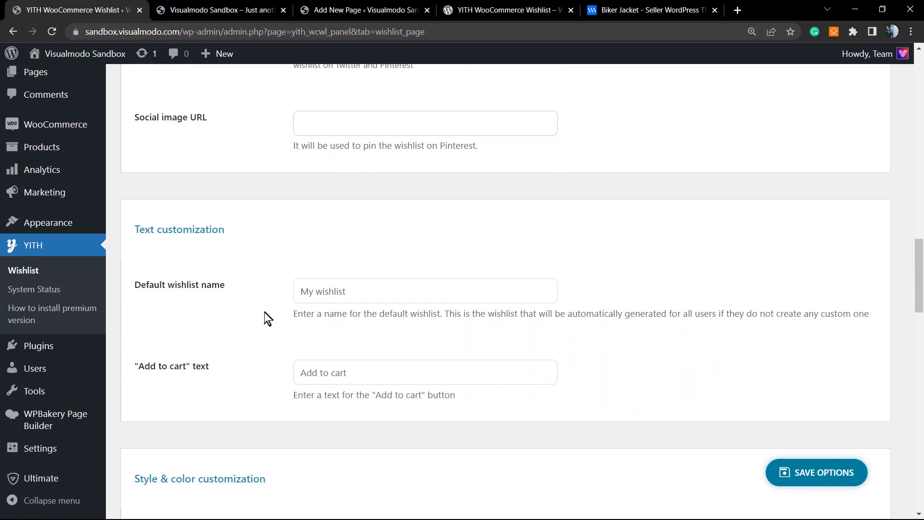
scroll(229, 320, up, 2)
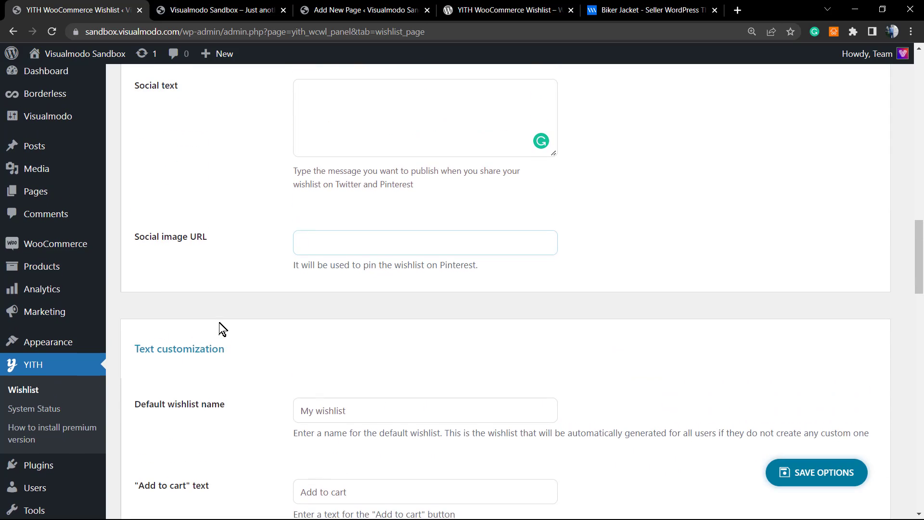
scroll(226, 318, down, 1)
click(392, 351)
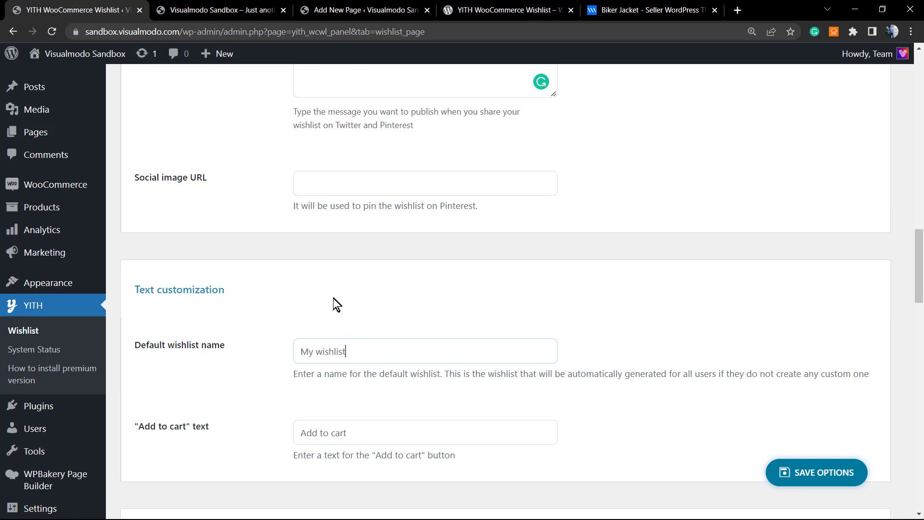
scroll(333, 298, down, 1)
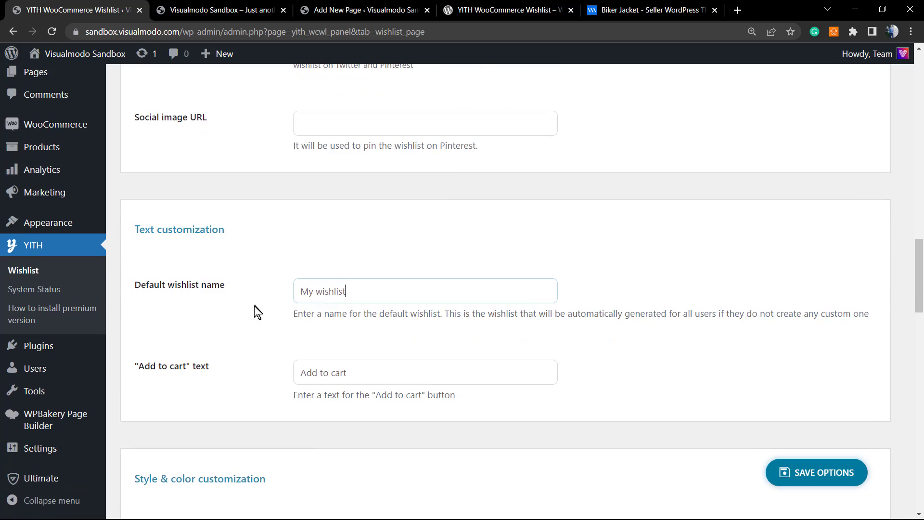
scroll(380, 356, down, 1)
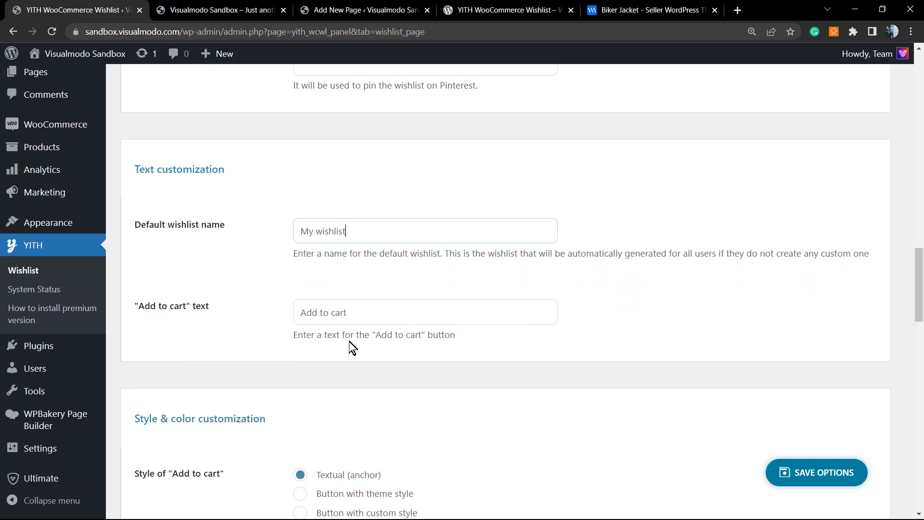
scroll(351, 347, down, 3)
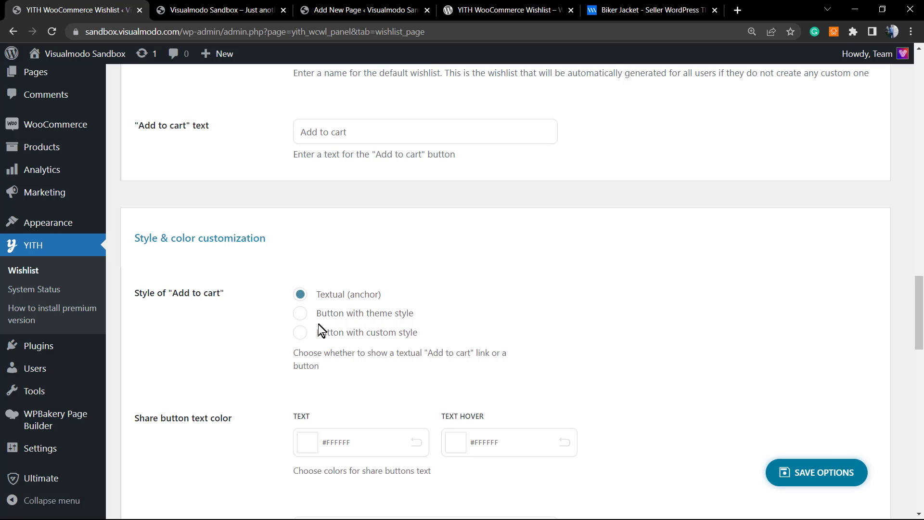
scroll(308, 311, down, 2)
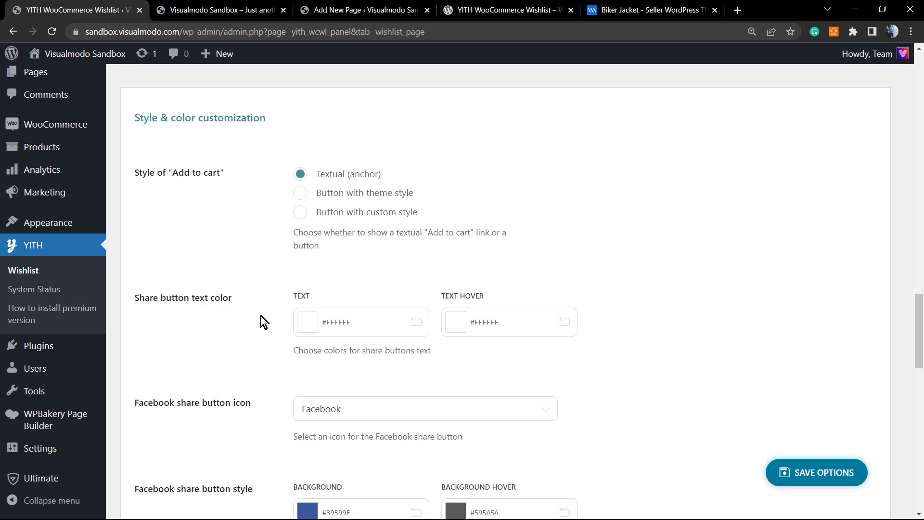
scroll(260, 321, down, 1)
scroll(231, 387, down, 2)
scroll(222, 378, down, 2)
scroll(224, 381, down, 1)
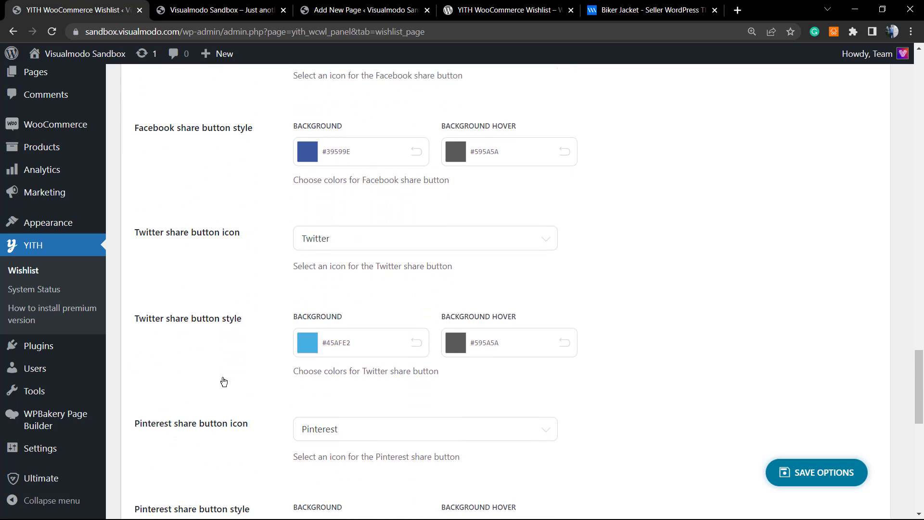
scroll(222, 377, down, 2)
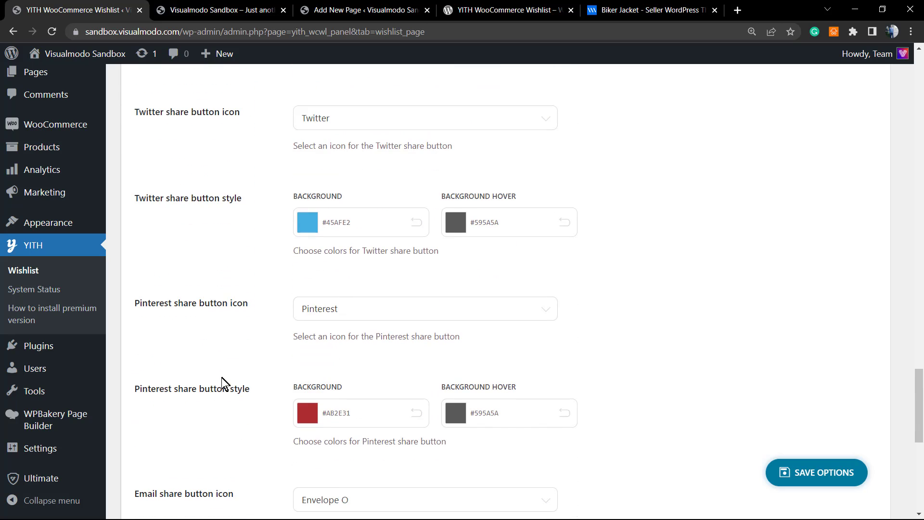
scroll(219, 382, down, 2)
scroll(207, 392, down, 2)
scroll(206, 395, down, 3)
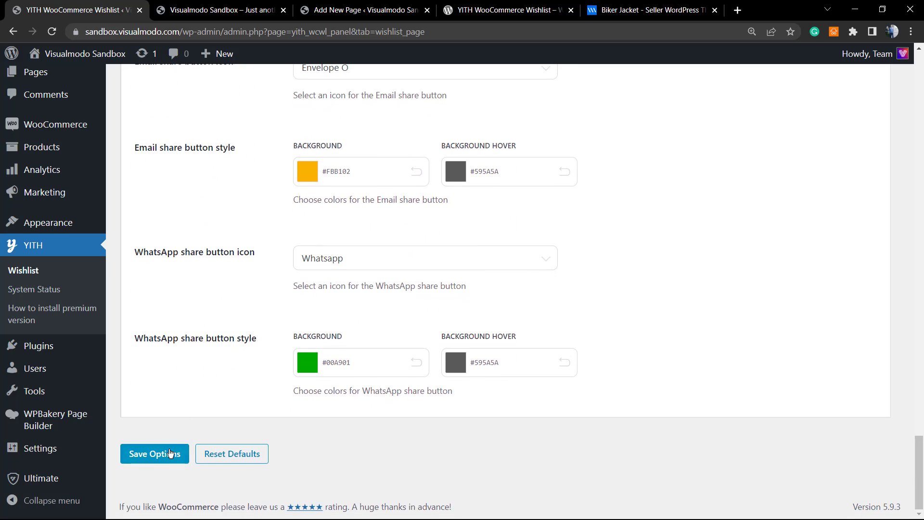
Step: Save Options, look over the Get premium list, then return to Wishlist page options
click(168, 452)
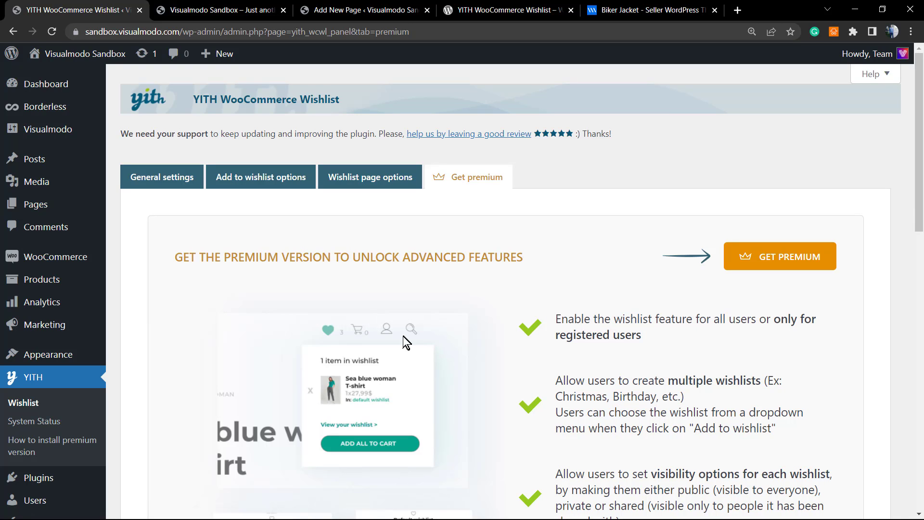
scroll(450, 341, down, 3)
scroll(451, 340, down, 1)
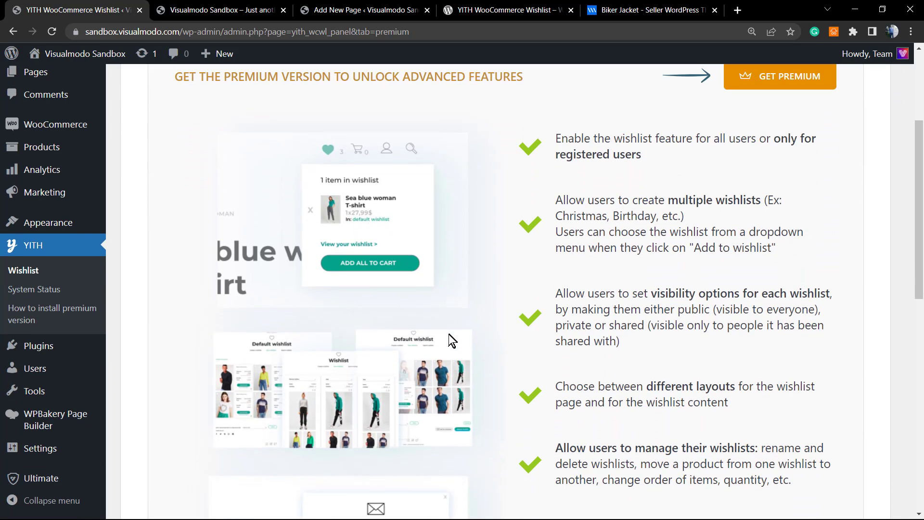
scroll(452, 340, down, 10)
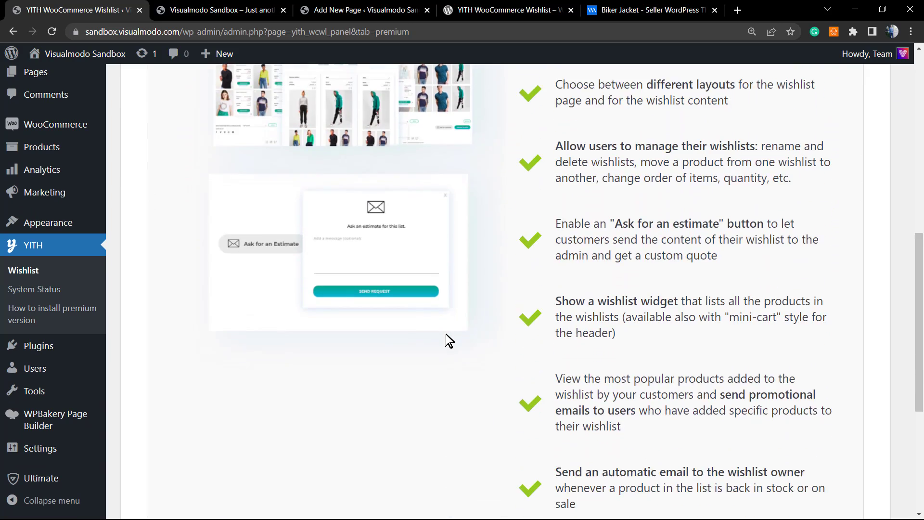
scroll(450, 340, up, 14)
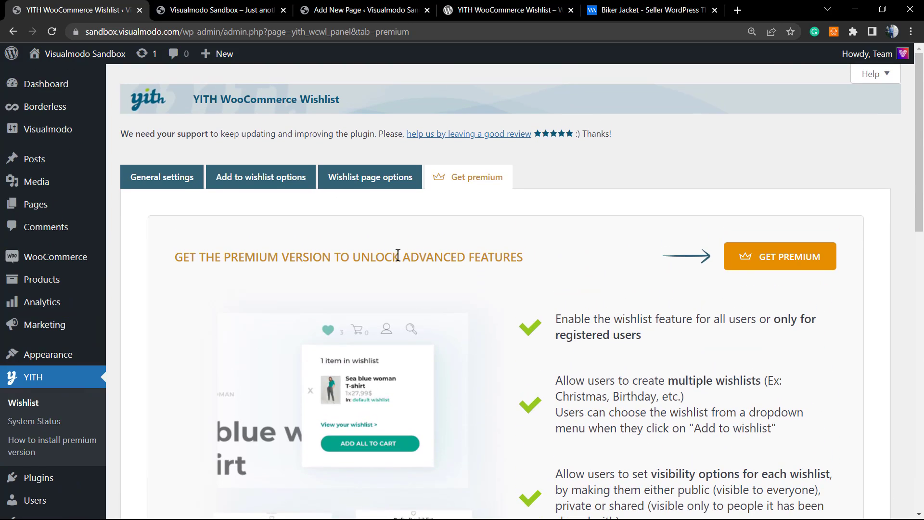
click(361, 179)
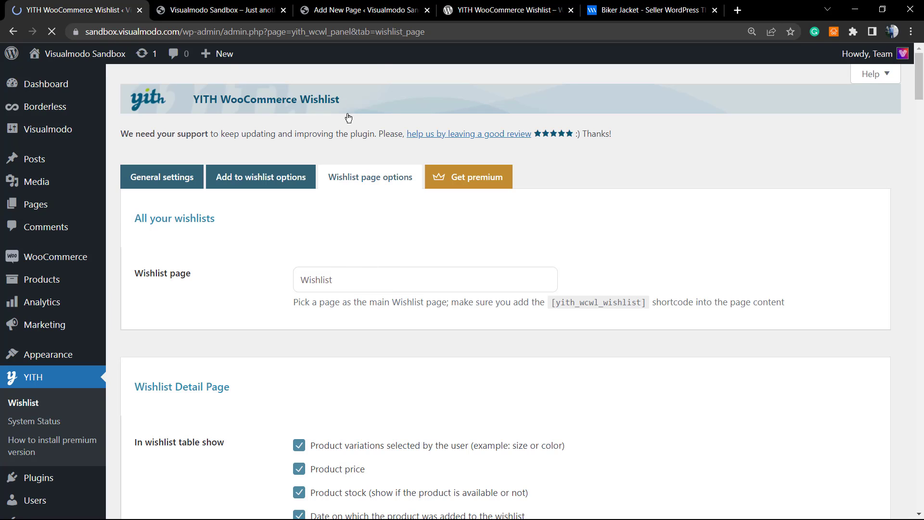
Step: Reload the storefront, open the Black Duffel product, and add it to the wishlist
click(255, 9)
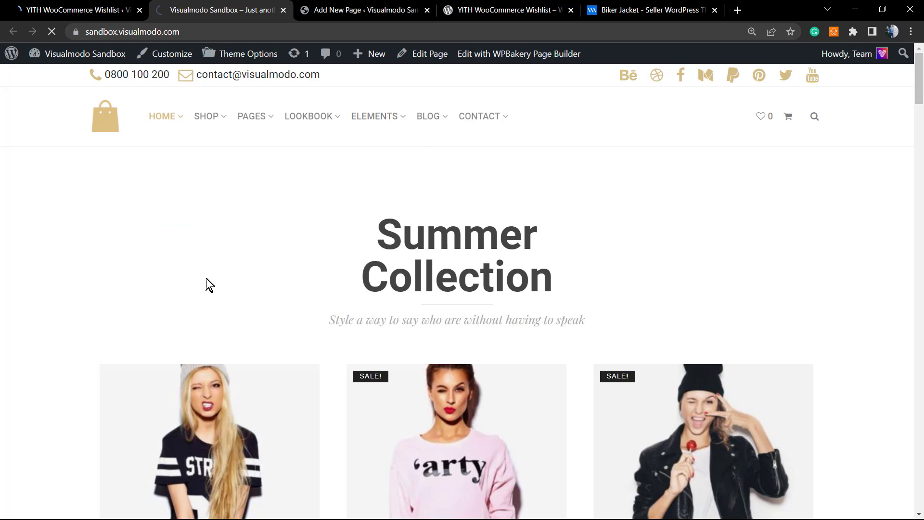
key(F5)
scroll(237, 290, down, 6)
scroll(443, 269, down, 5)
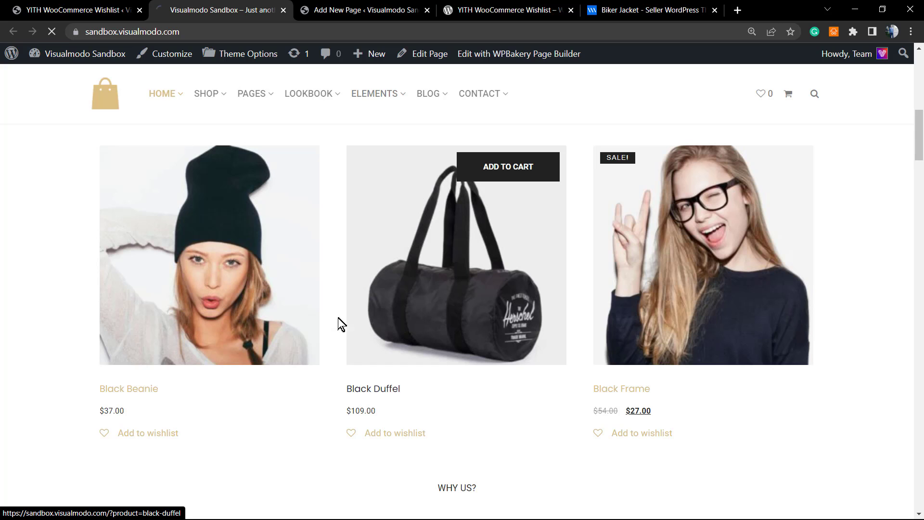
click(441, 284)
scroll(458, 371, down, 3)
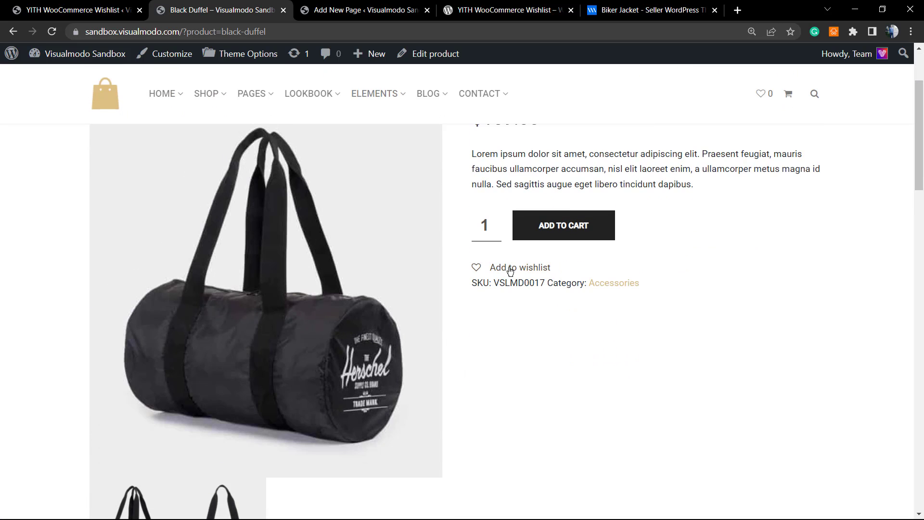
click(510, 269)
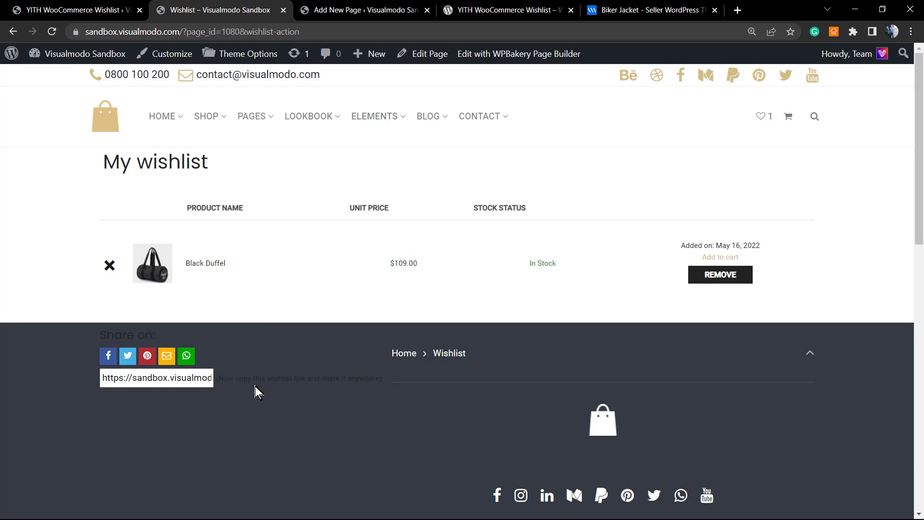
Step: Review the wishlist showing Black Duffel at $109.00, then open the Wishlist page in the editor
scroll(259, 302, down, 10)
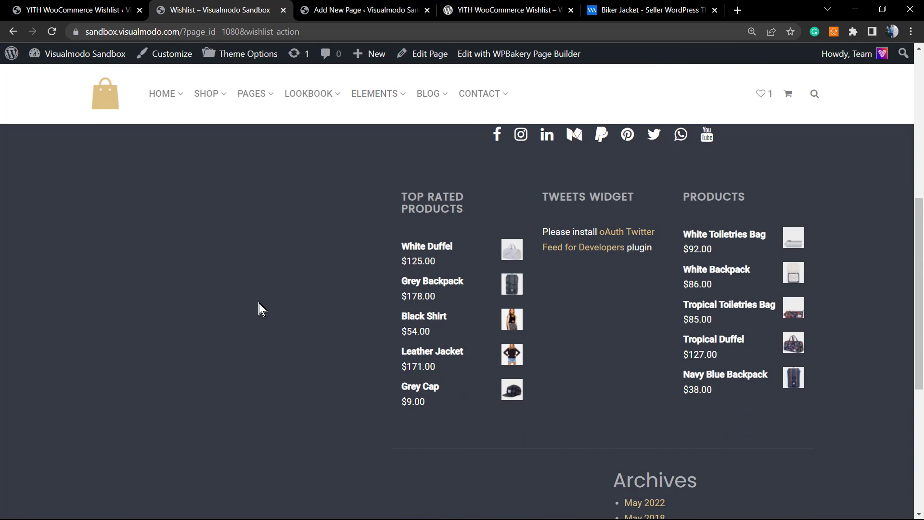
scroll(256, 306, up, 10)
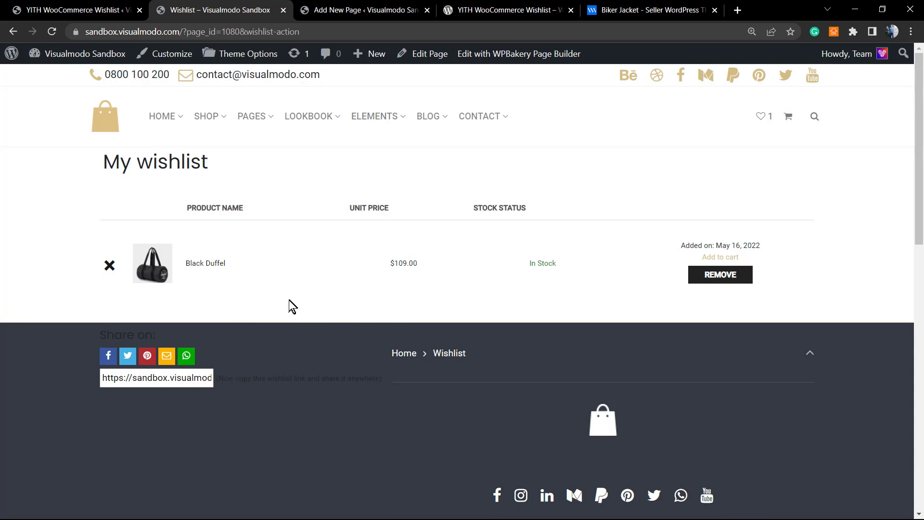
scroll(277, 320, down, 2)
scroll(276, 319, up, 2)
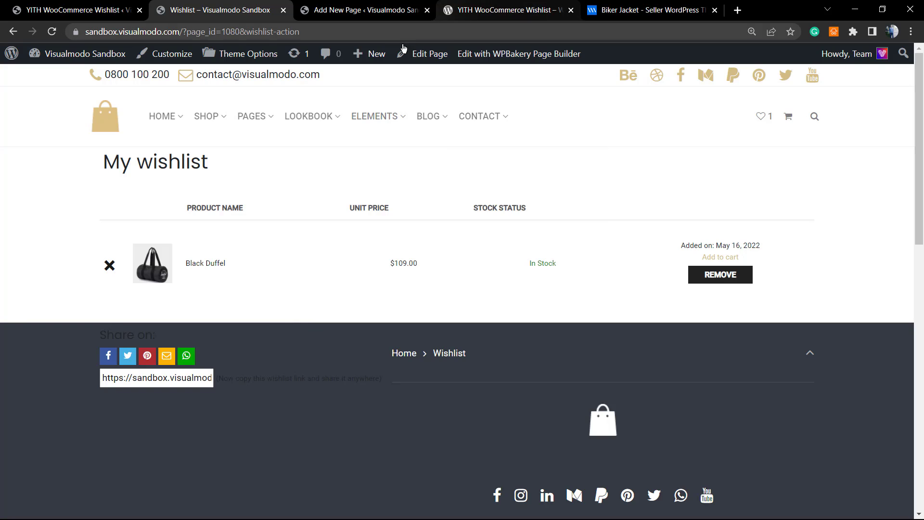
click(425, 58)
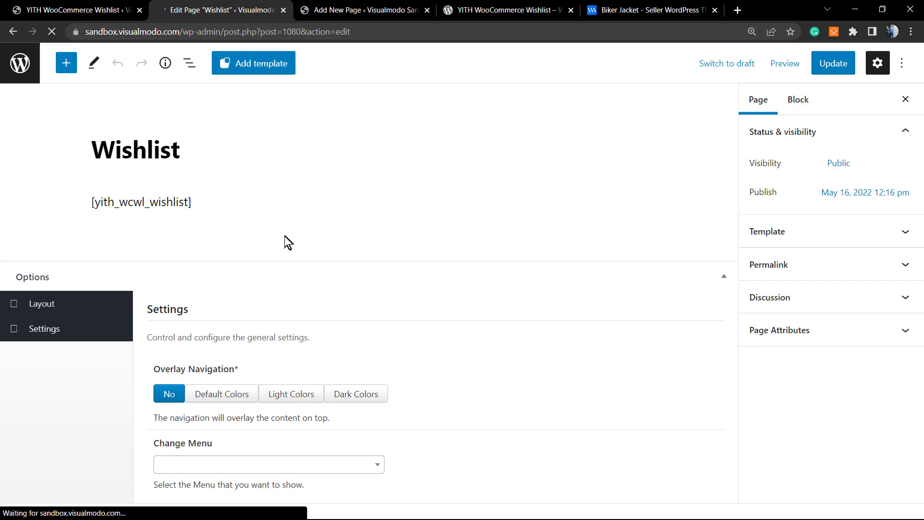
Step: Add an empty block below the shortcode and search the block inserter for 'spa'
click(237, 202)
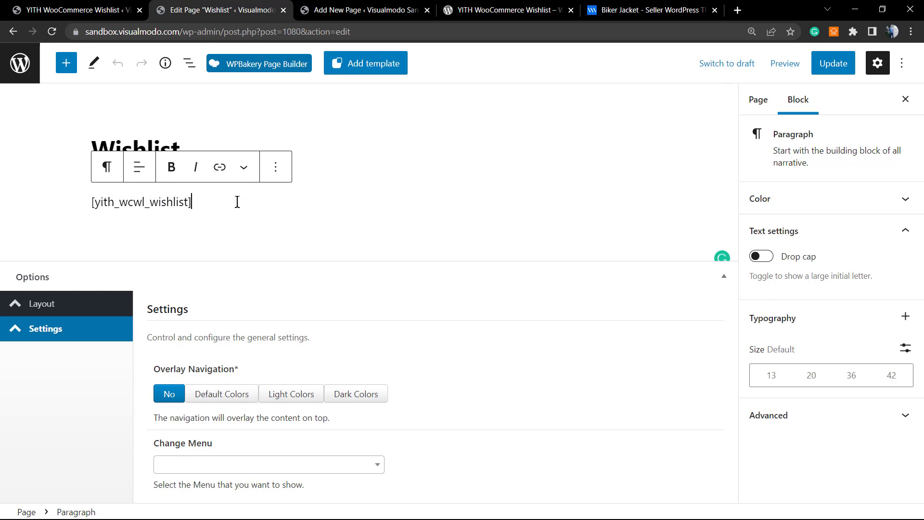
key(Return)
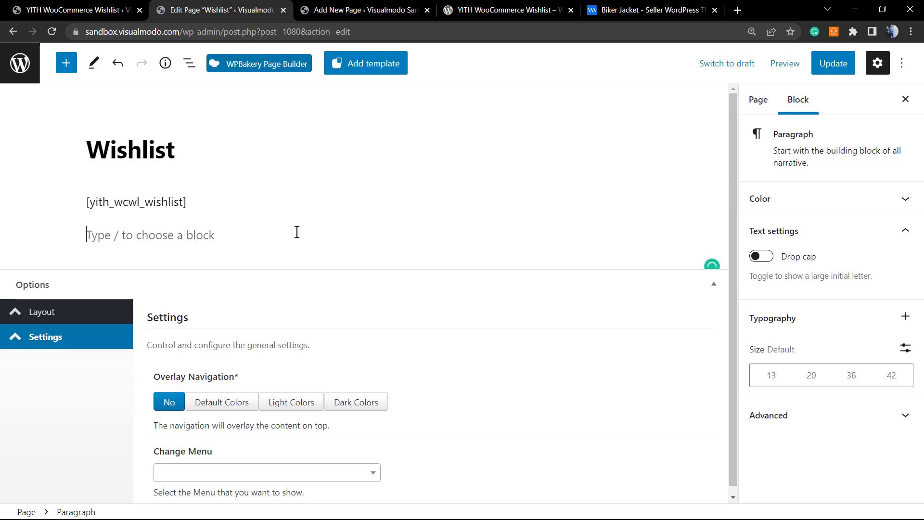
click(634, 231)
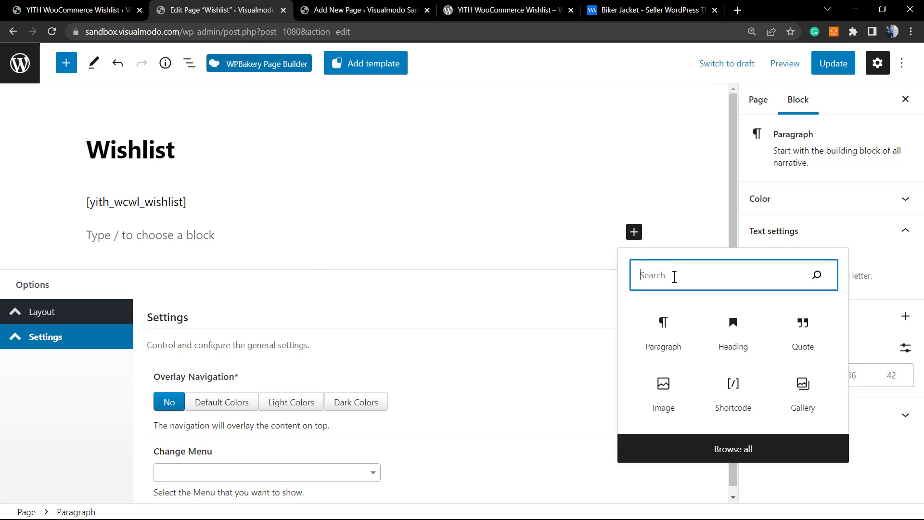
text(e)
key(ctrl+a)
text(s)
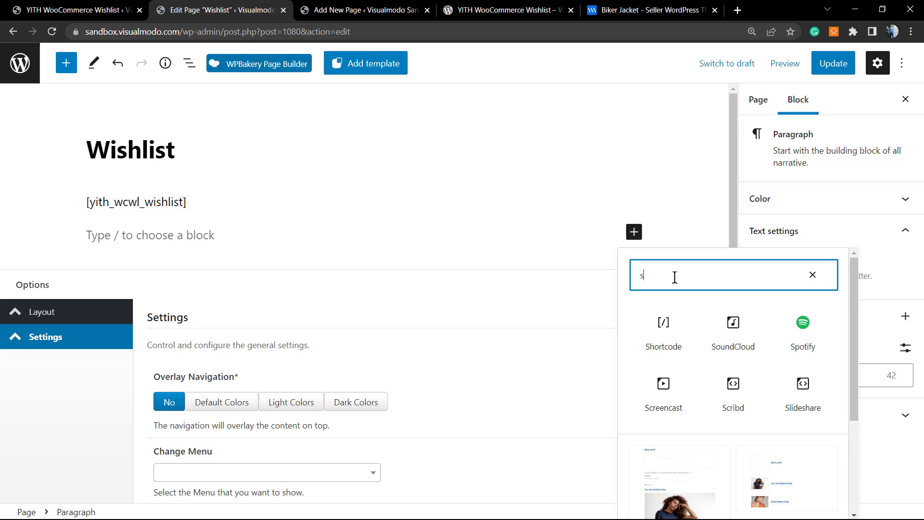
text(p)
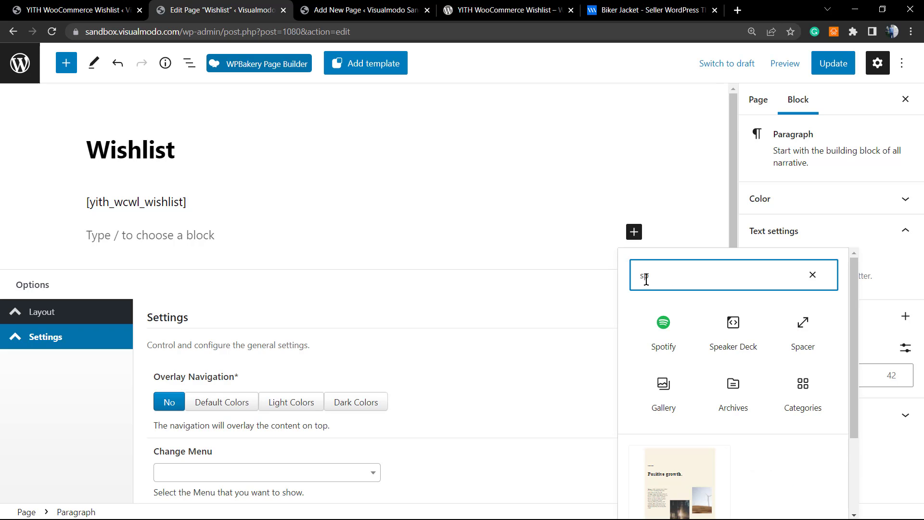
text(a)
Step: Insert a Spacer block below the shortcode, stretch it to 300 px, and update the page
click(660, 331)
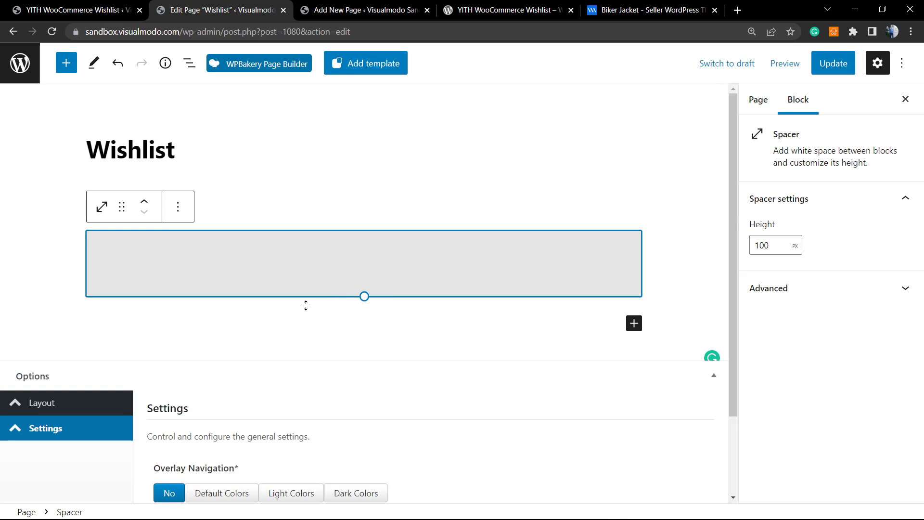
drag(364, 297, 370, 397)
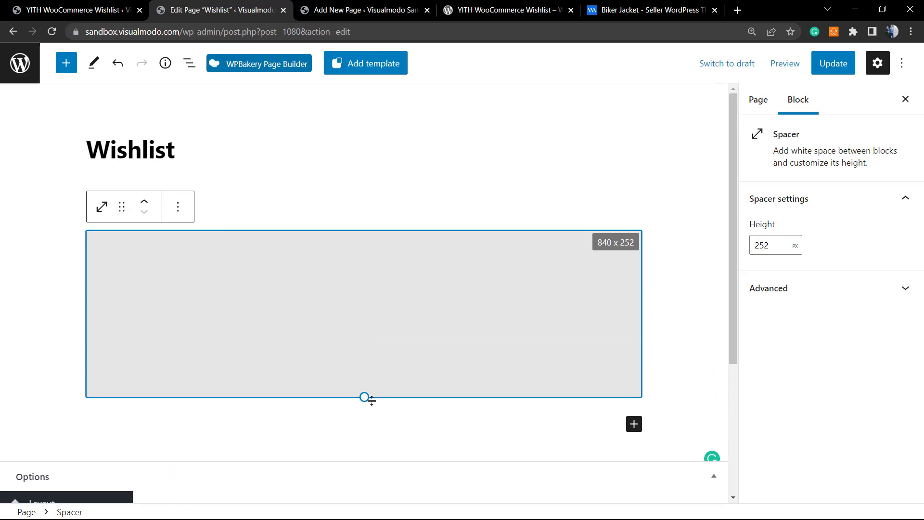
drag(374, 401, 376, 429)
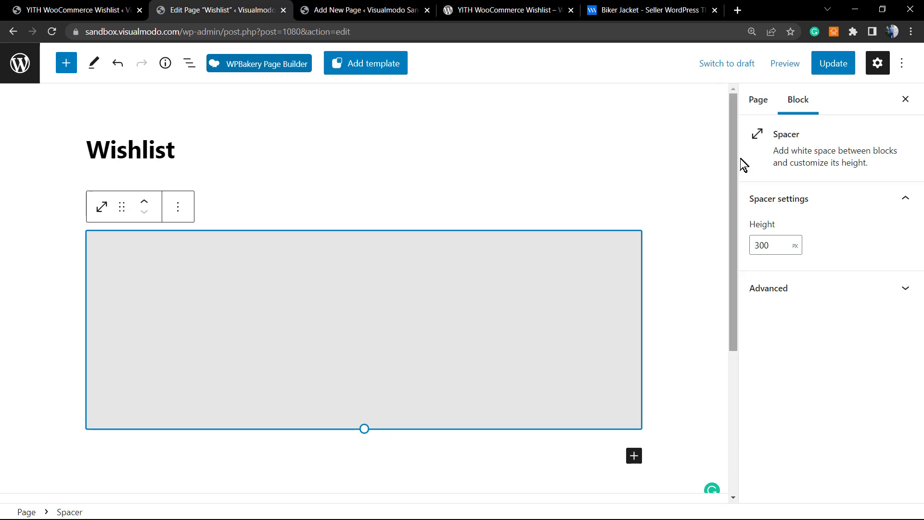
click(834, 72)
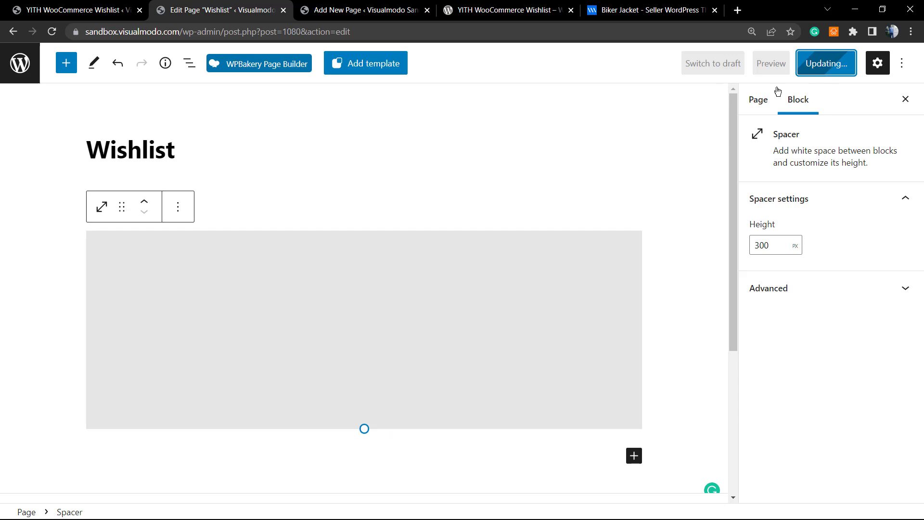
Step: Reload the other Wishlist editor tab so it reflects the updated page
click(331, 4)
key(F5)
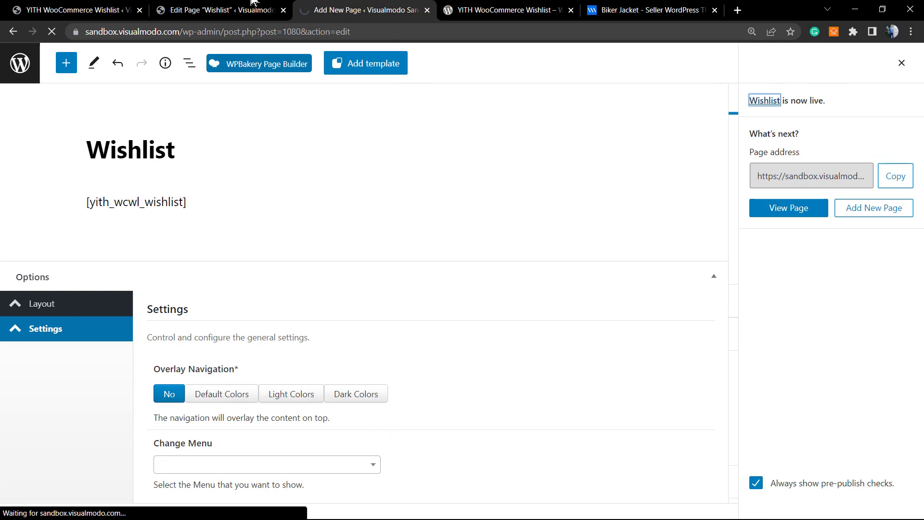
click(245, 5)
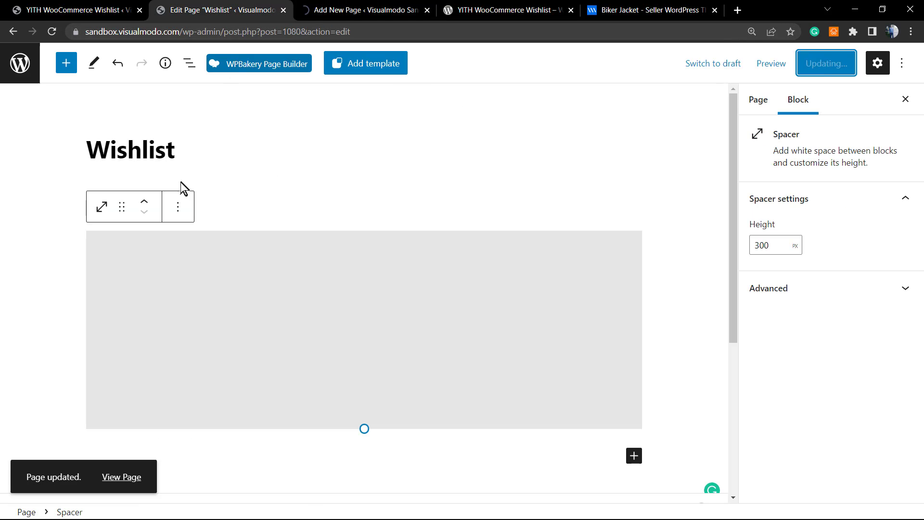
Step: Open the live Wishlist page in a new tab and look over the Black Duffel entry
right_click(135, 476)
click(202, 377)
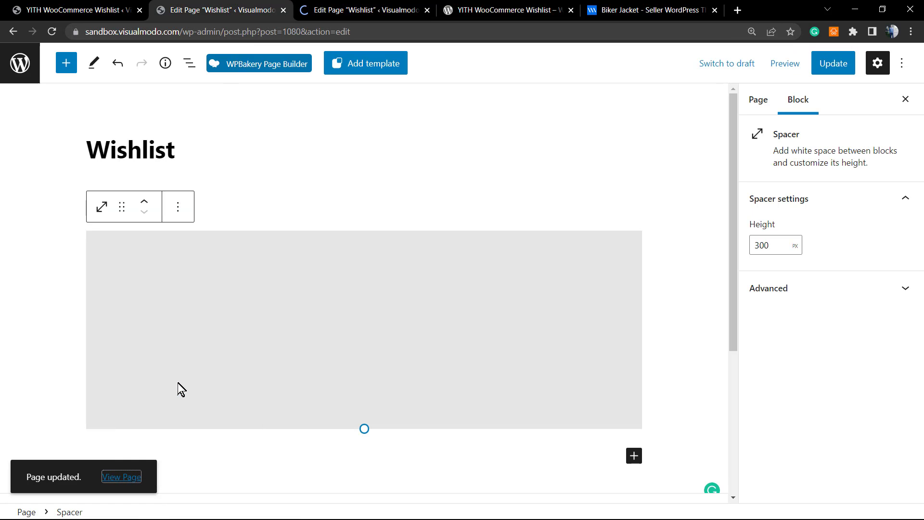
click(309, 6)
scroll(246, 286, down, 1)
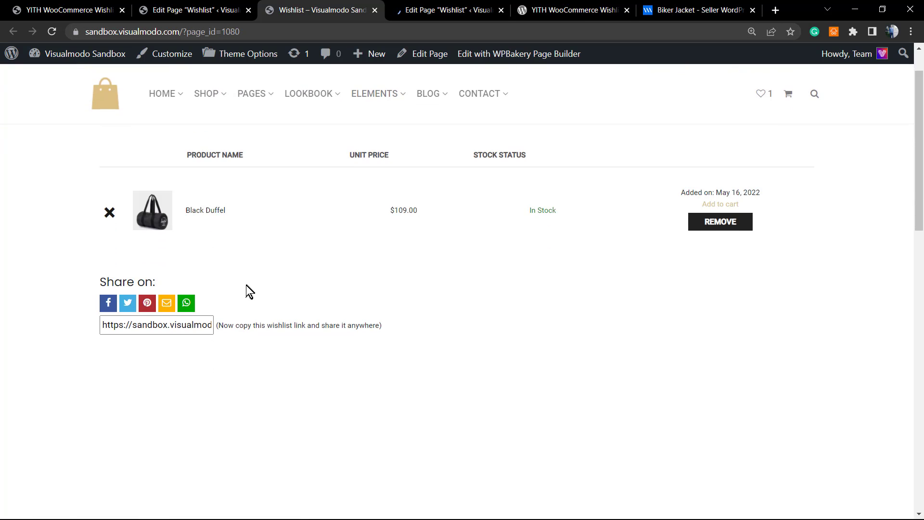
scroll(246, 285, down, 3)
scroll(246, 286, up, 5)
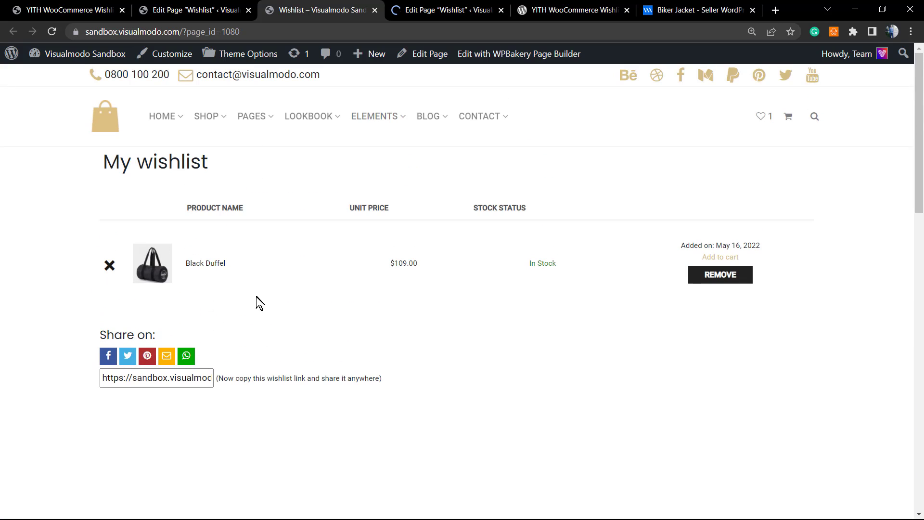
Step: Select the full wishlist share link URL on the live page
click(161, 383)
triple_click(161, 383)
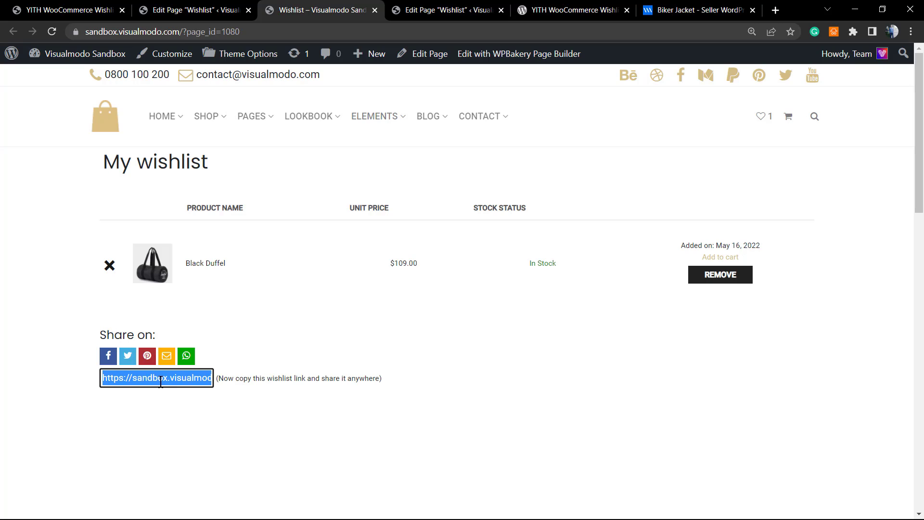
triple_click(265, 378)
click(161, 380)
triple_click(165, 381)
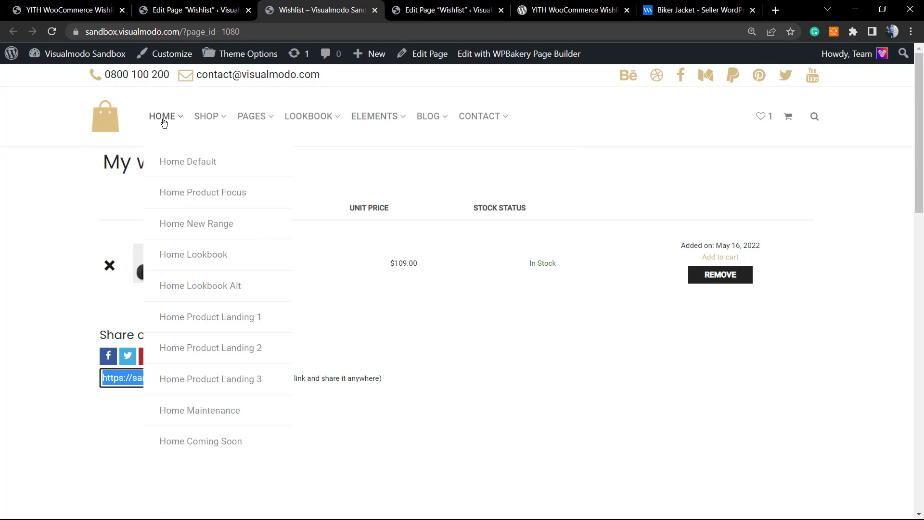
Step: From the shop, add Black Frame and Green Toiletries Bag to the wishlist, then open it via the header heart
click(196, 125)
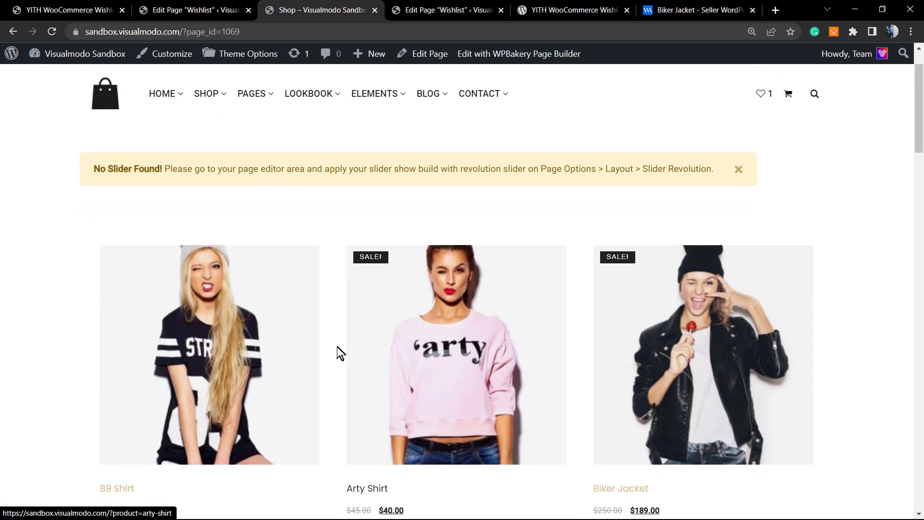
scroll(337, 347, down, 5)
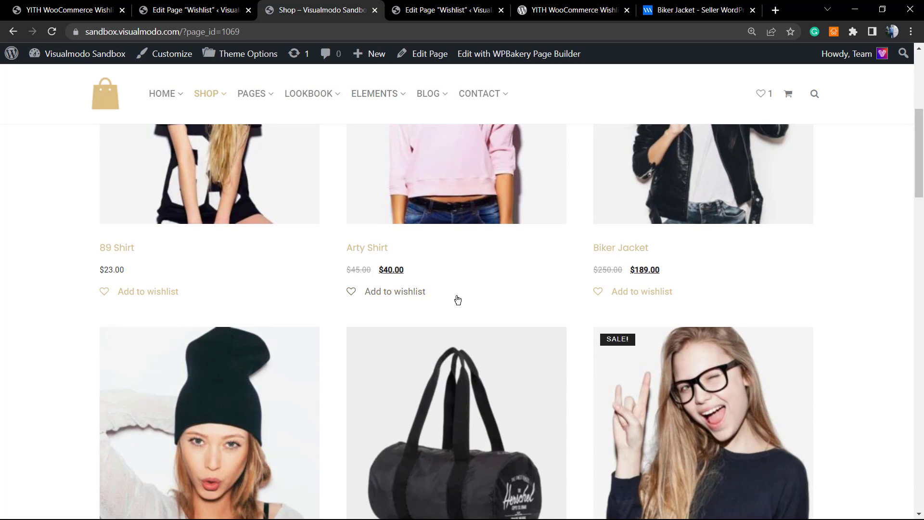
scroll(602, 308, down, 5)
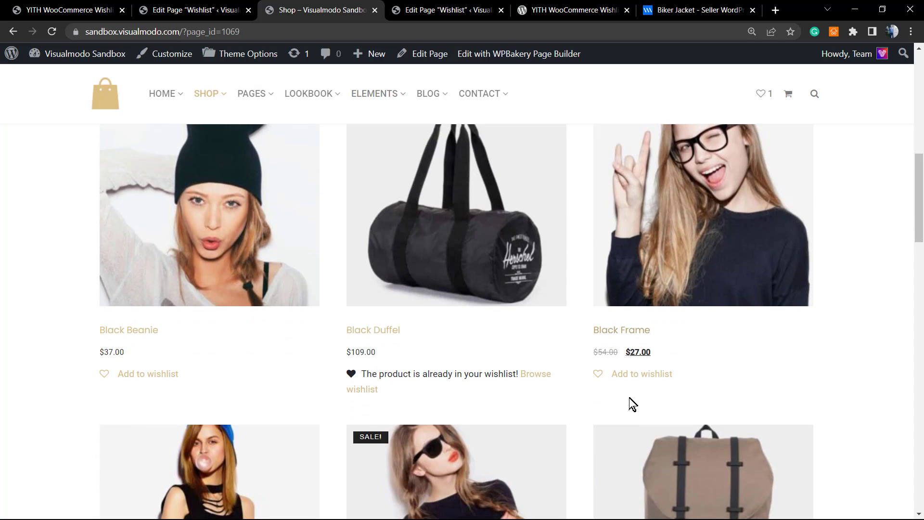
click(631, 373)
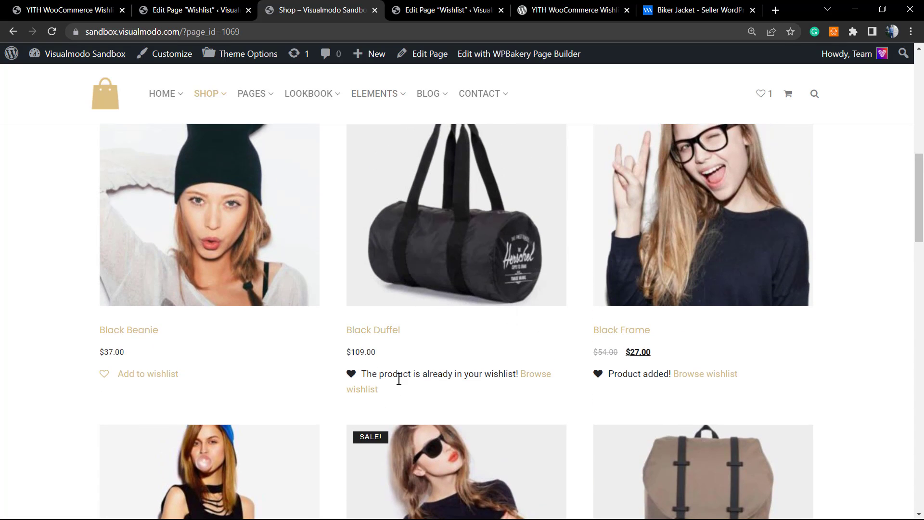
scroll(500, 374, down, 9)
scroll(502, 372, down, 6)
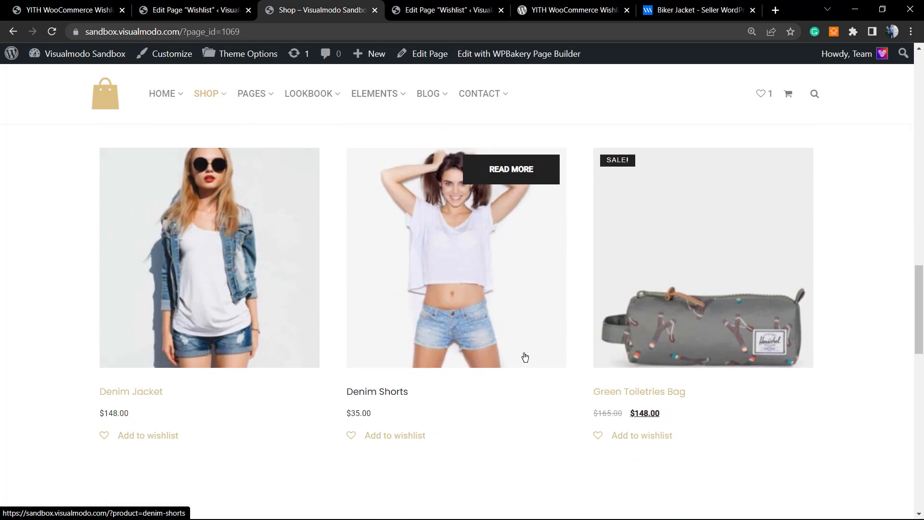
click(623, 376)
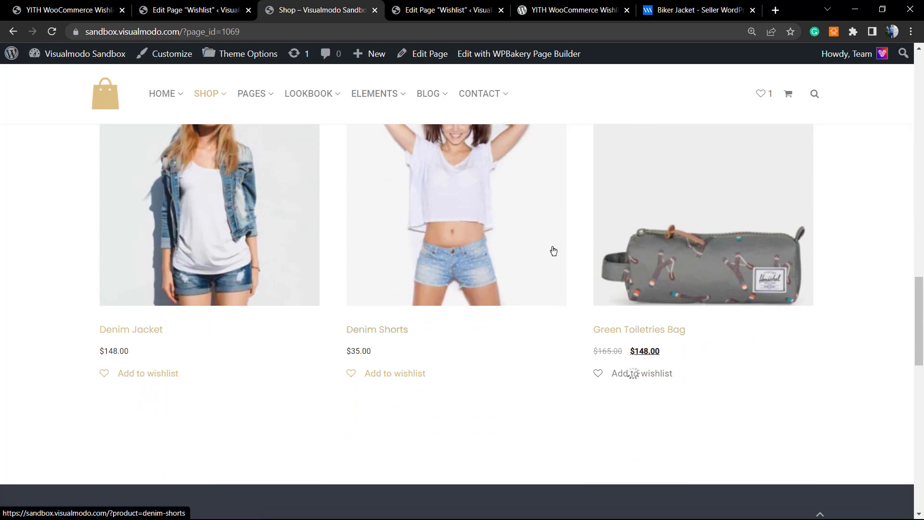
scroll(550, 250, up, 5)
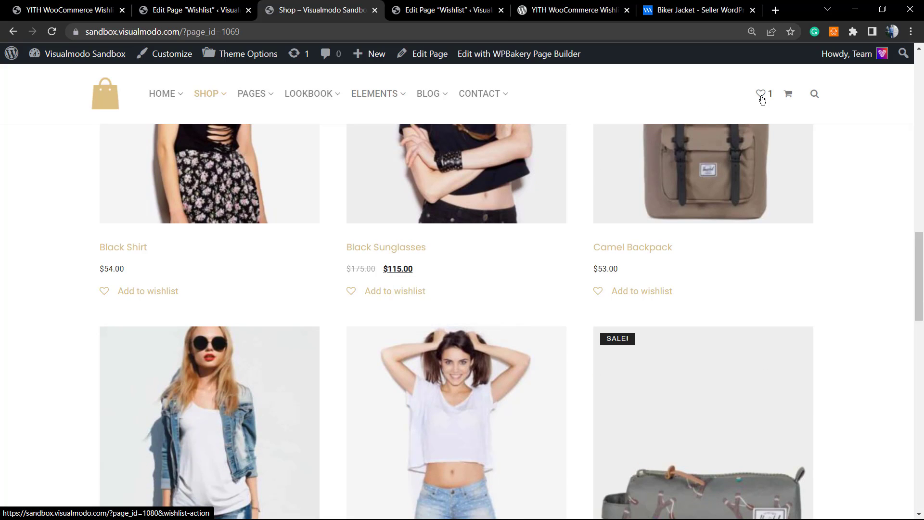
click(760, 94)
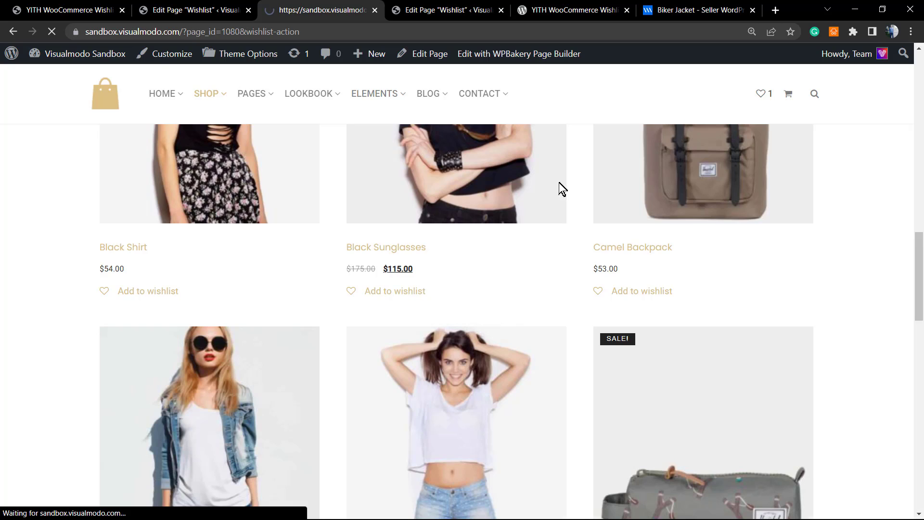
Step: Review the four wishlist items and select the entire share link URL in the Share on box
scroll(412, 232, down, 5)
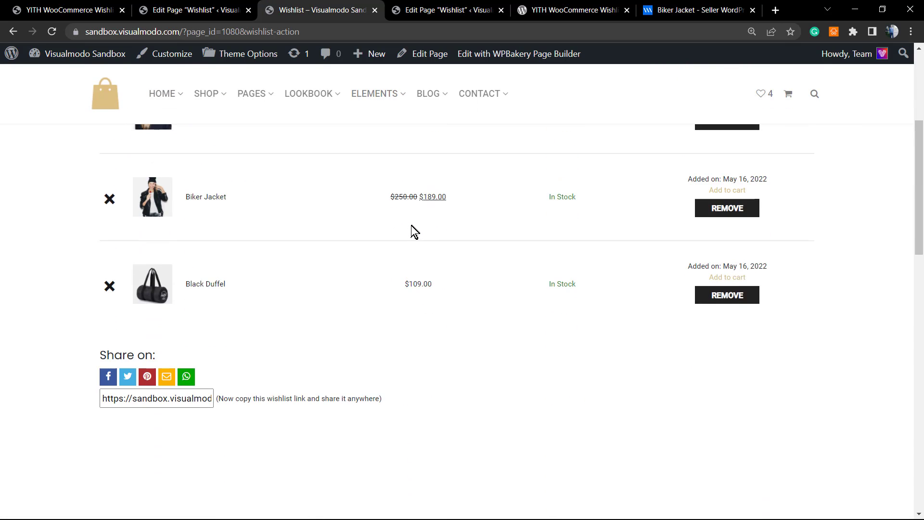
scroll(412, 231, down, 1)
scroll(409, 231, up, 4)
scroll(406, 232, up, 2)
scroll(406, 230, down, 5)
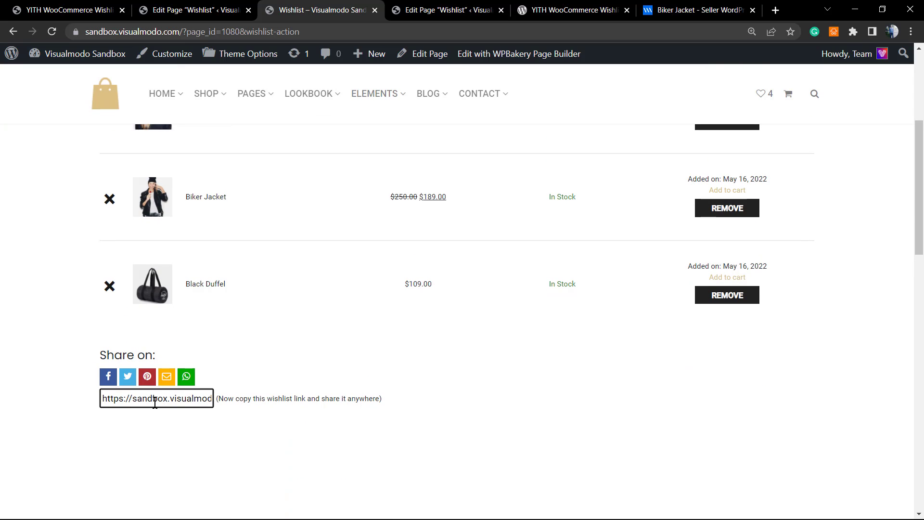
click(157, 399)
drag(129, 398, 227, 412)
click(160, 403)
double_click(160, 403)
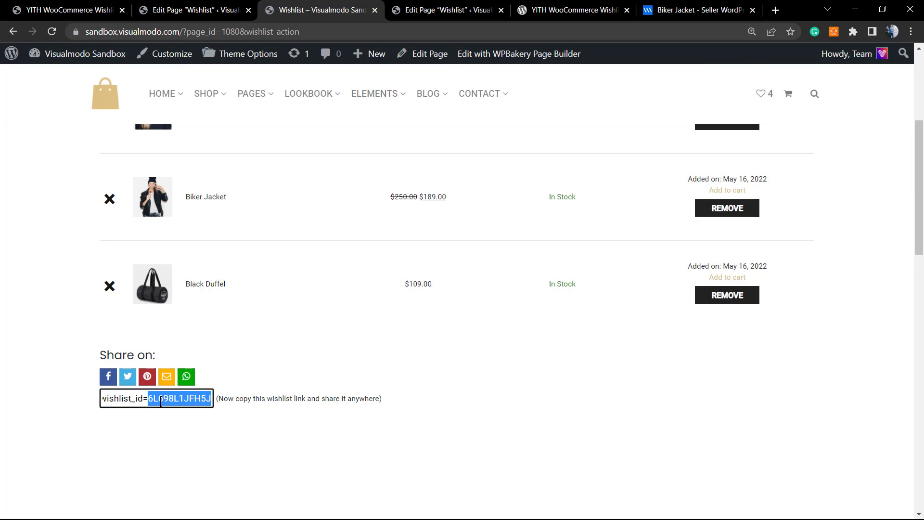
triple_click(160, 403)
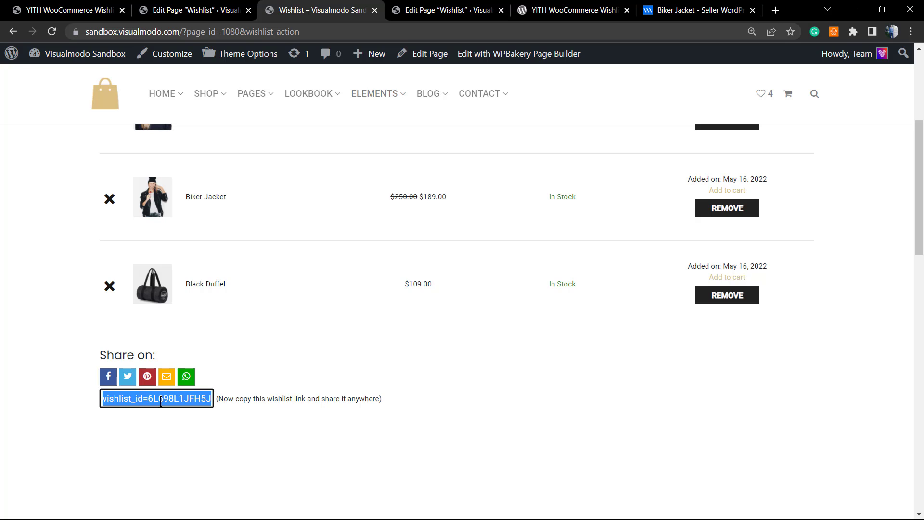
scroll(393, 346, up, 5)
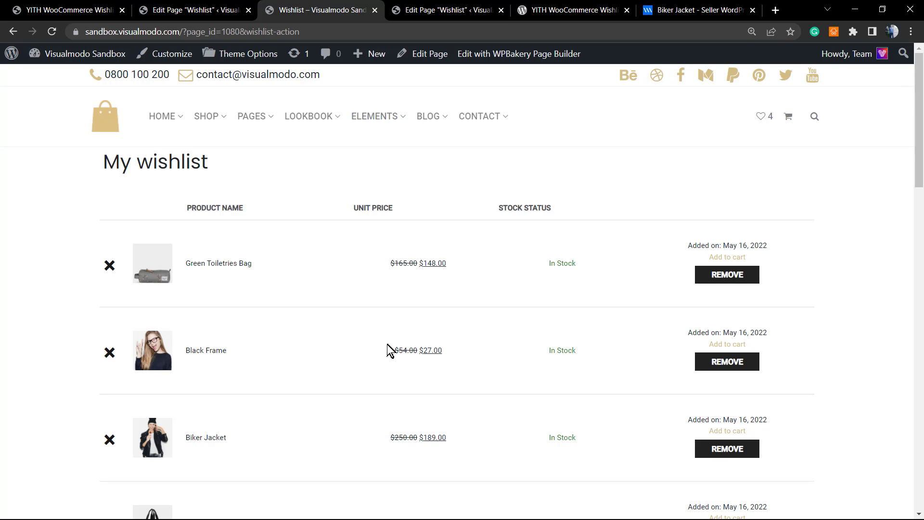
scroll(387, 345, down, 6)
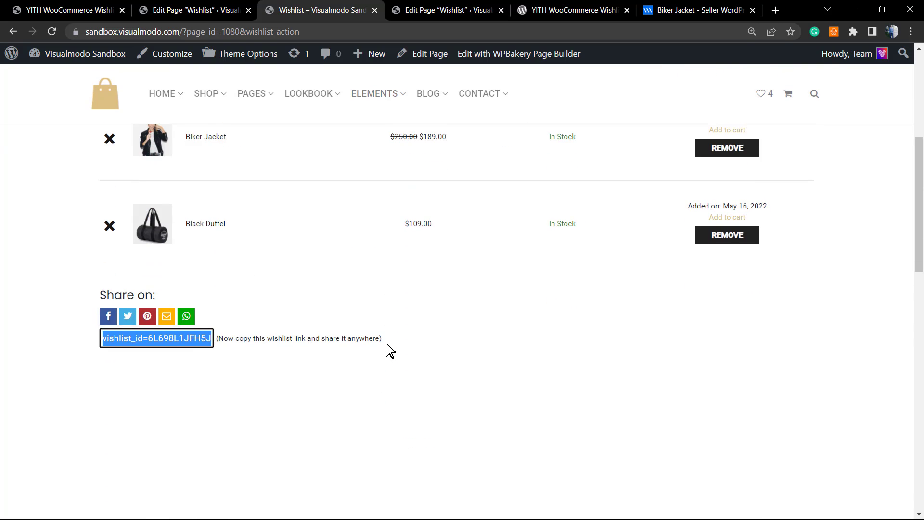
scroll(387, 345, up, 2)
scroll(388, 345, up, 4)
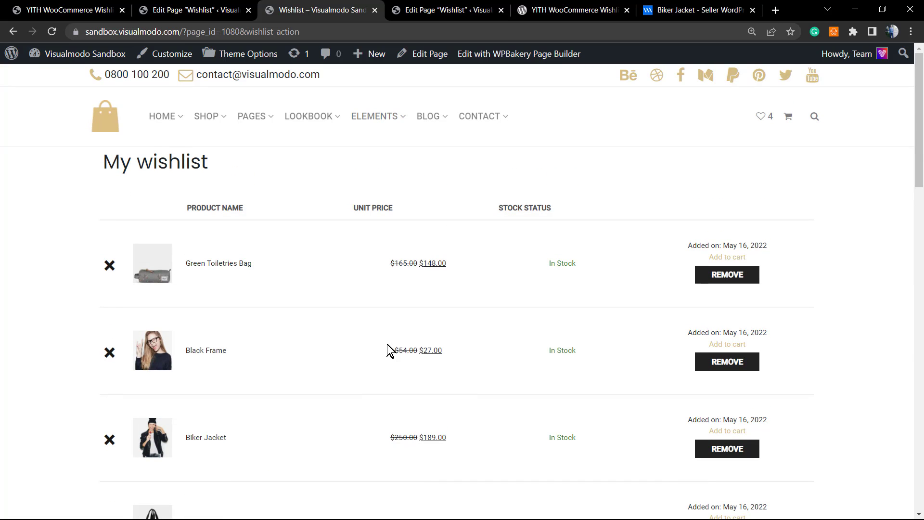